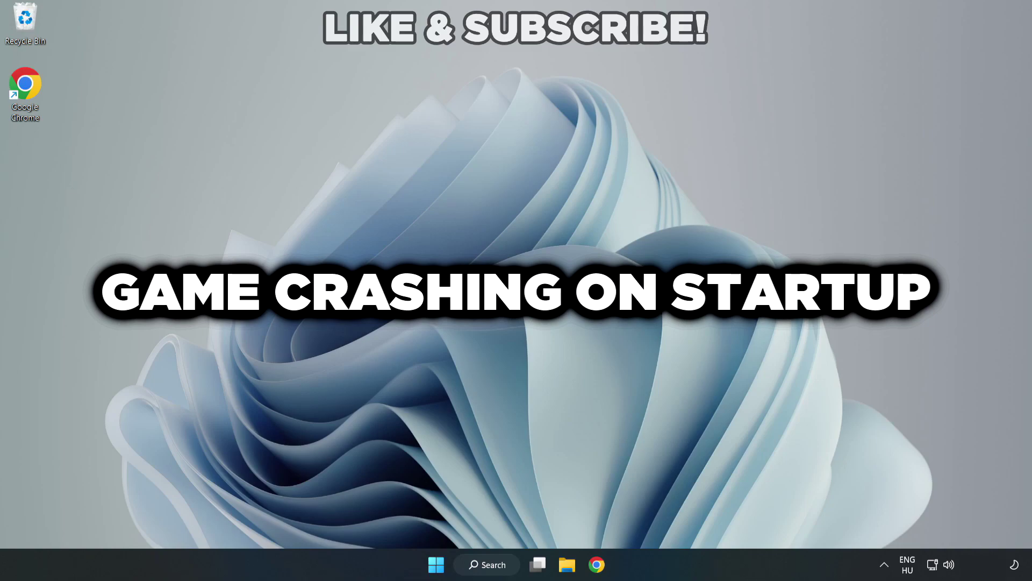
Search Windows for Device Manager so it appears as the best match
click(494, 567)
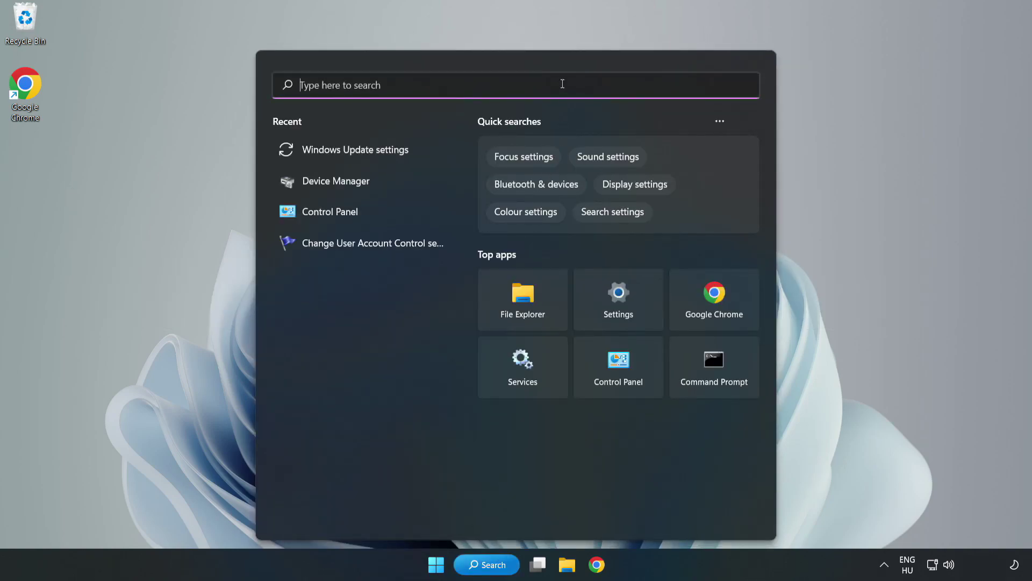
text(devi)
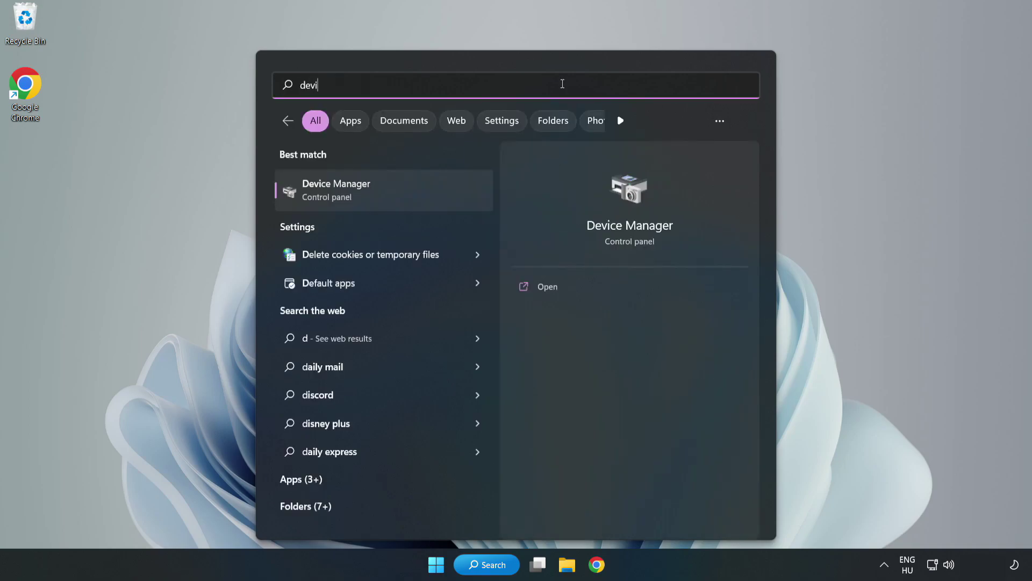
text(ce man)
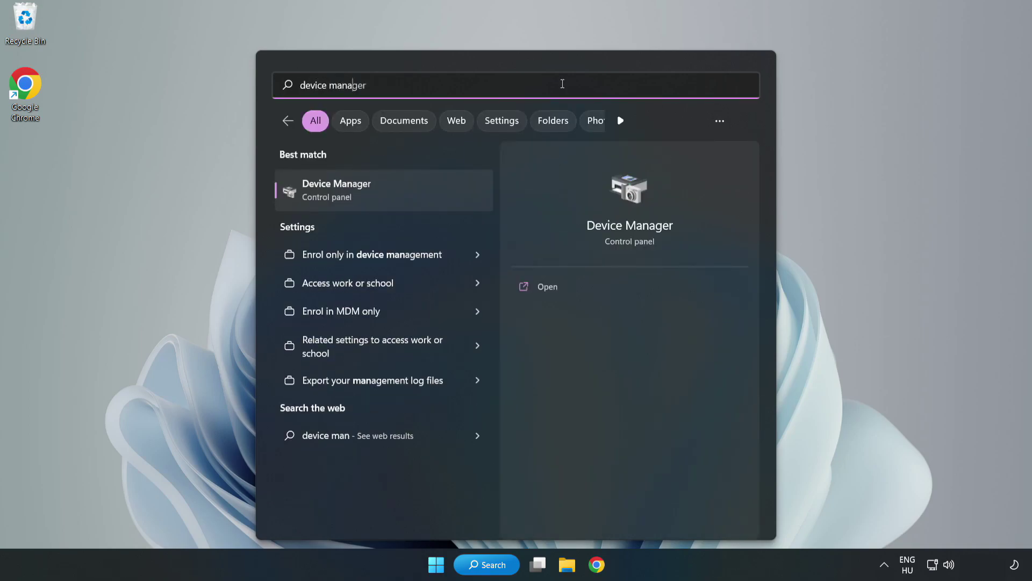
text(ager)
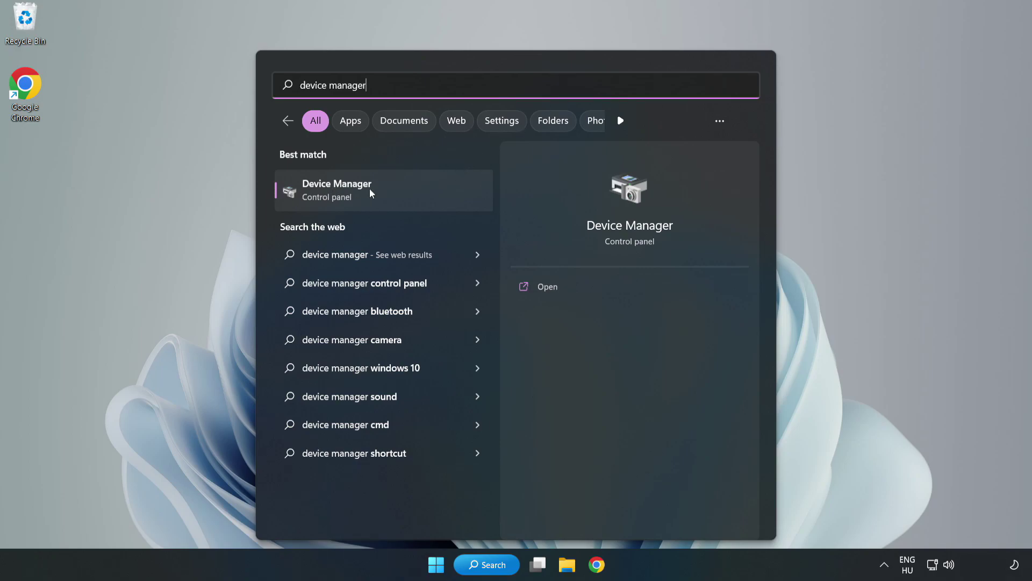
Launch Device Manager and locate the VMware SVGA 3D adapter under Display adapters
click(383, 196)
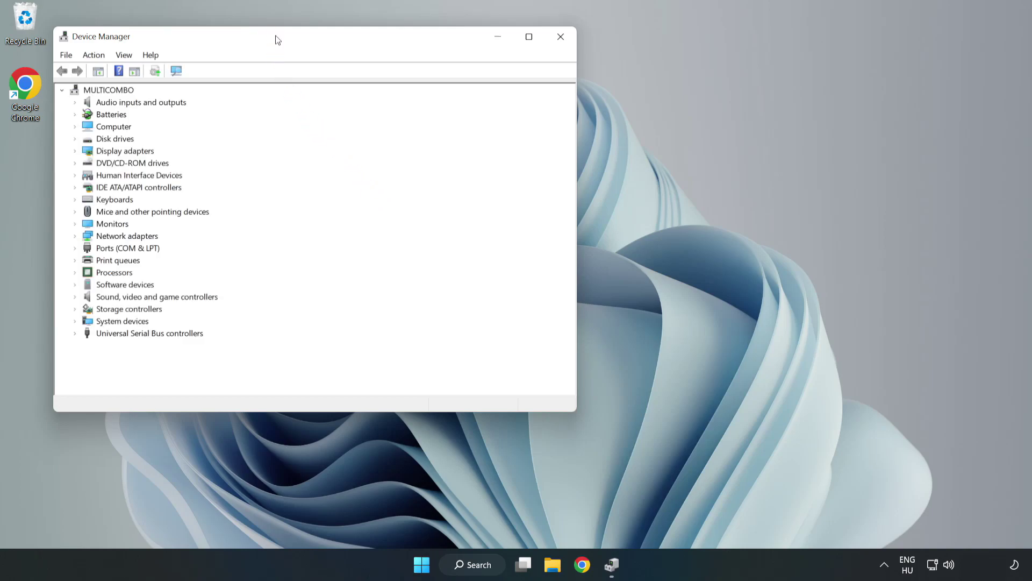
drag(275, 40, 459, 92)
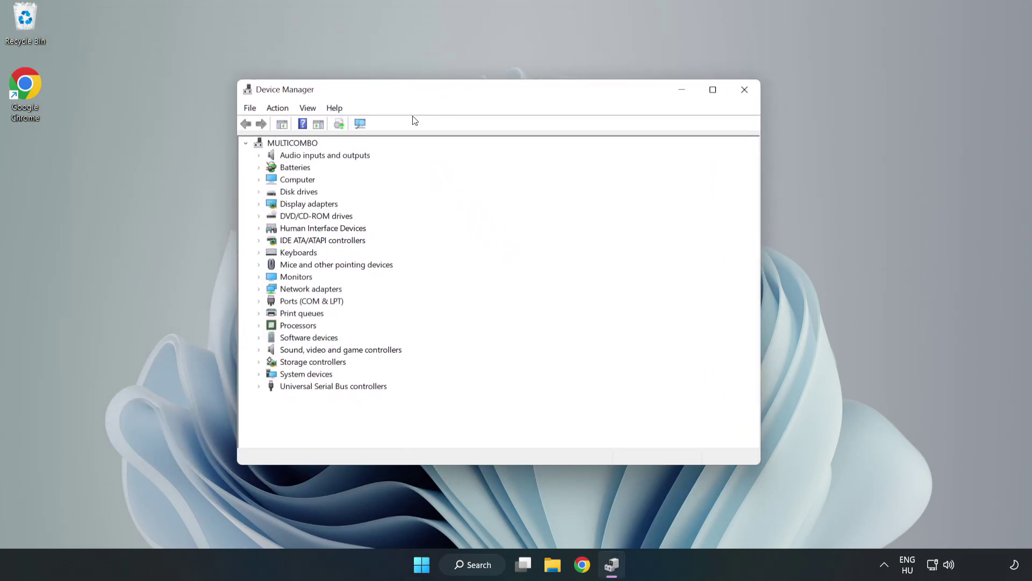
click(277, 205)
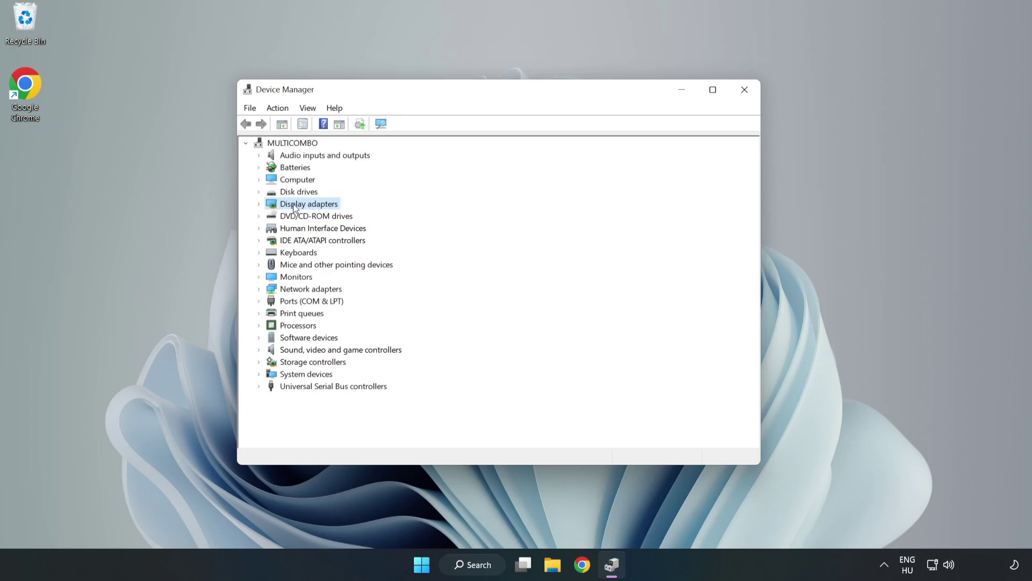
click(258, 206)
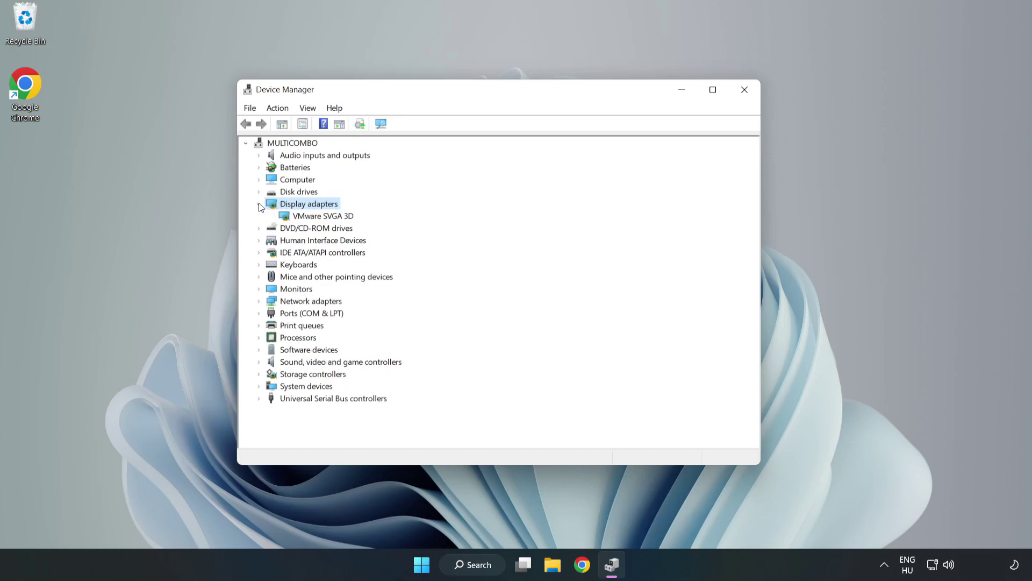
click(285, 216)
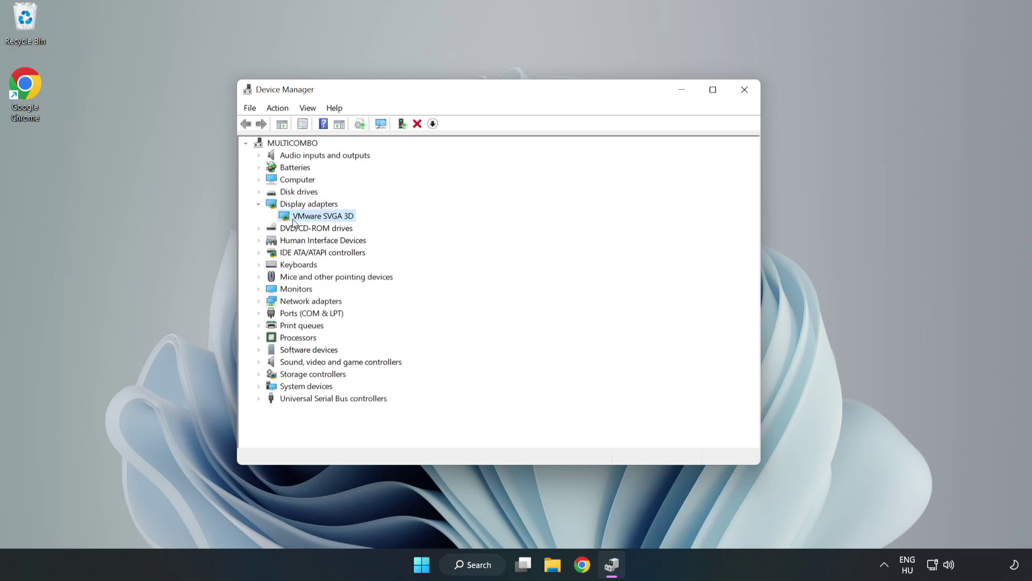
Update the VMware SVGA 3D driver automatically, confirm it is up to date, then close Device Manager
right_click(320, 218)
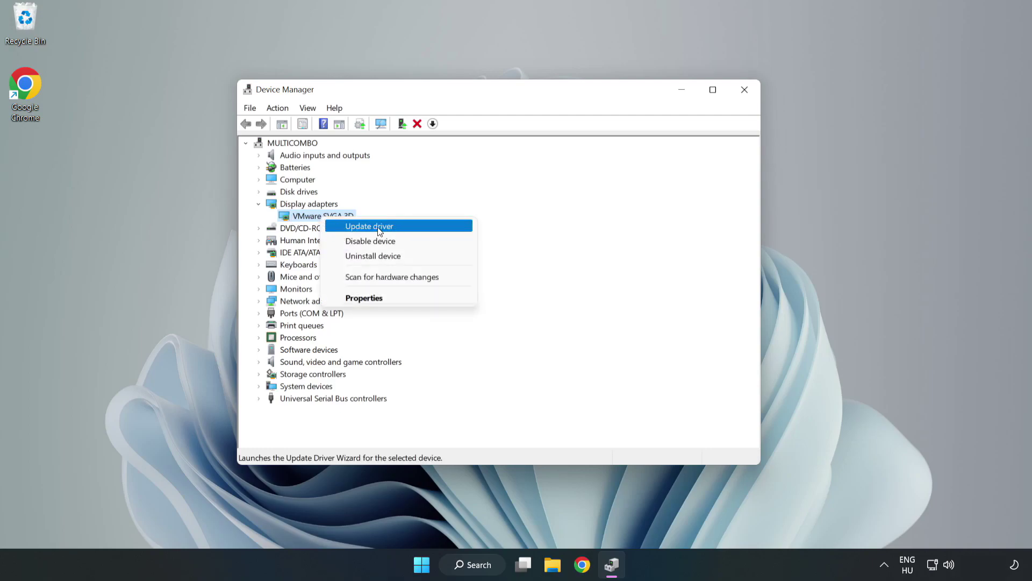
click(401, 232)
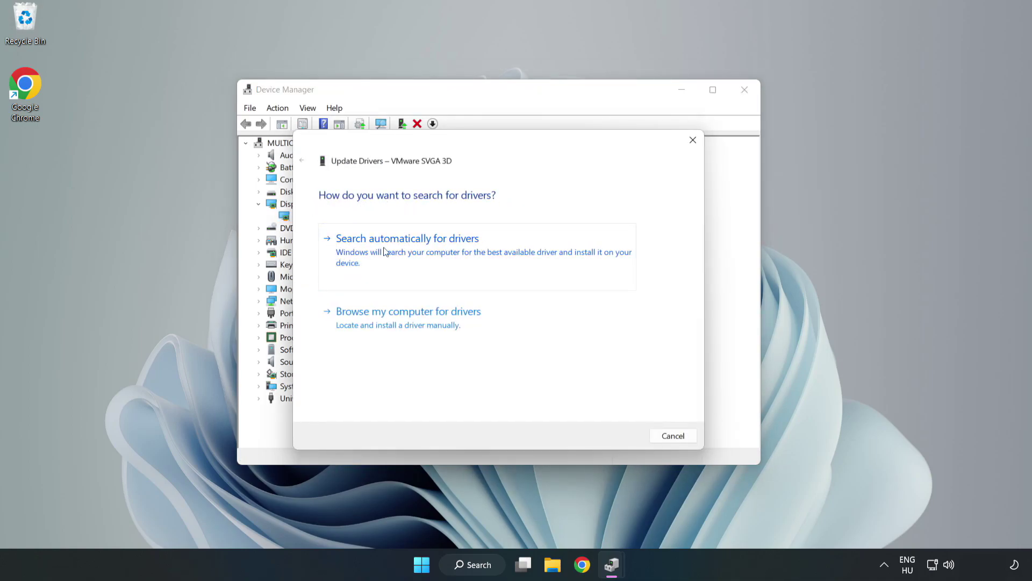
click(410, 248)
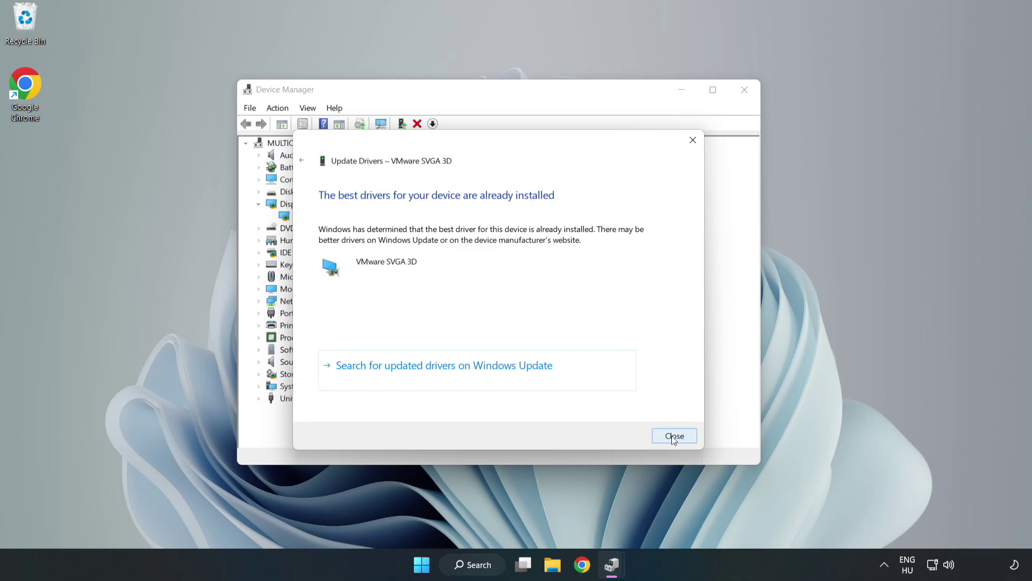
click(674, 438)
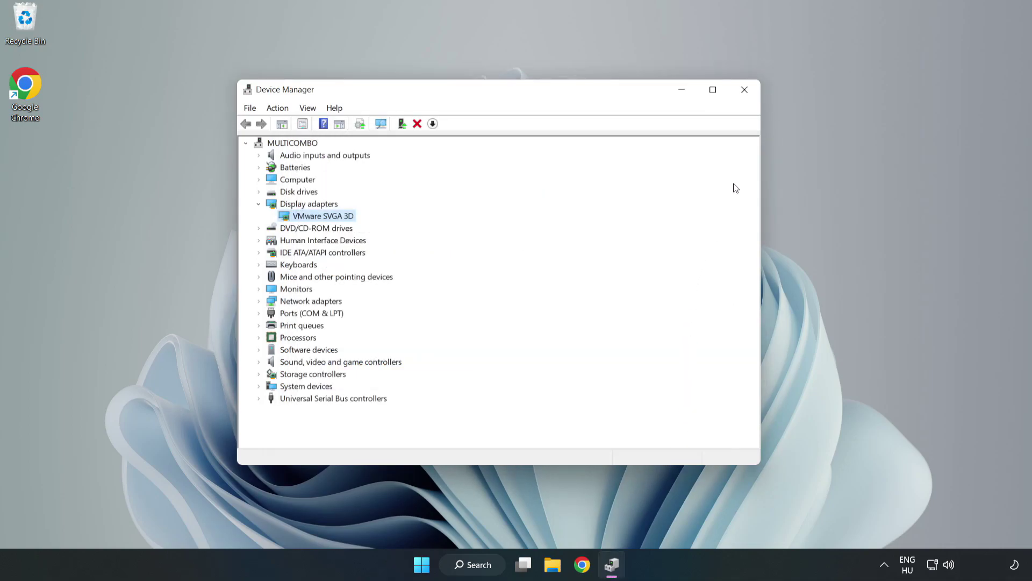
click(744, 90)
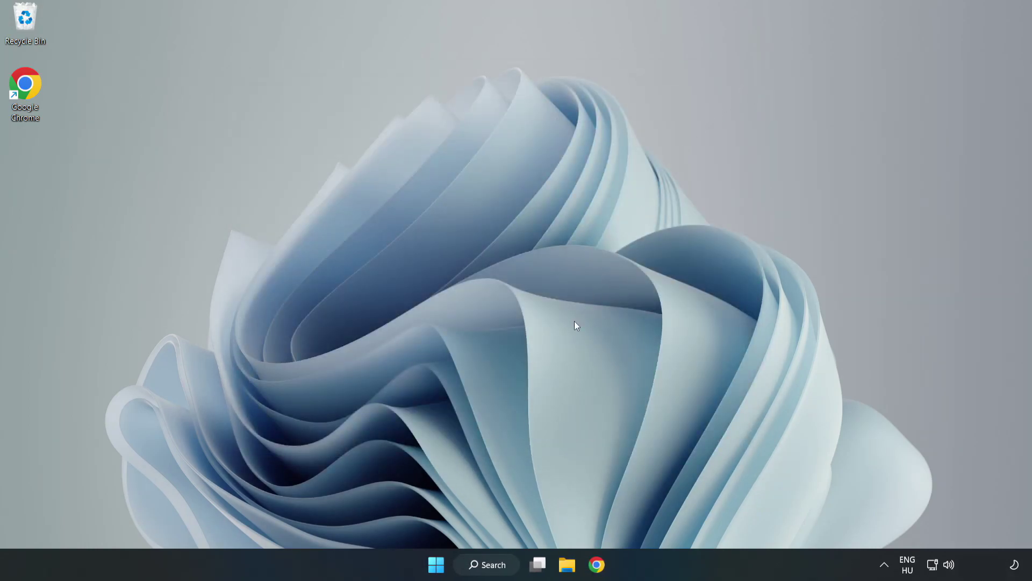
Search Windows for "updates" to surface Windows Update settings
click(493, 566)
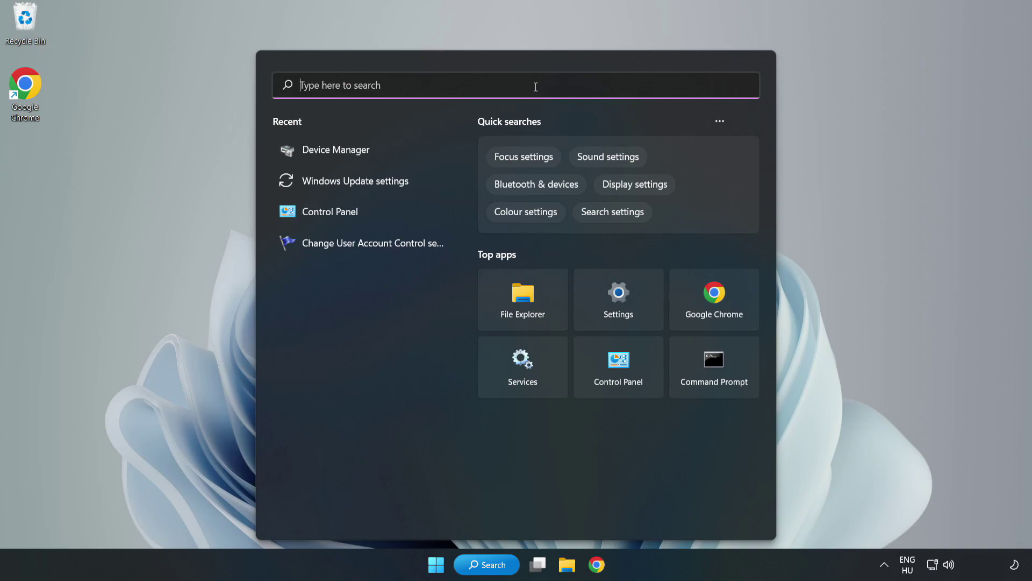
text(updat)
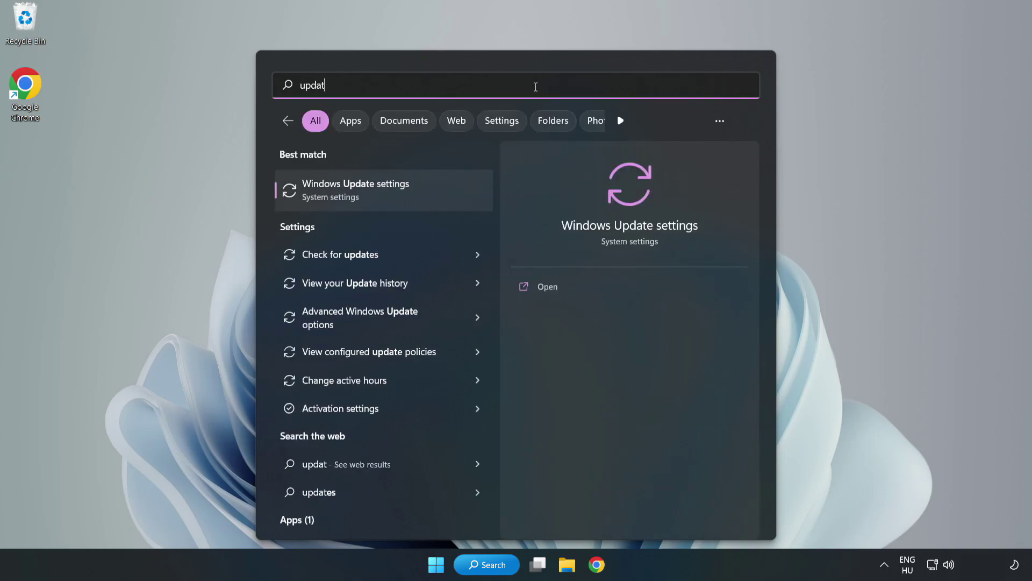
text(es)
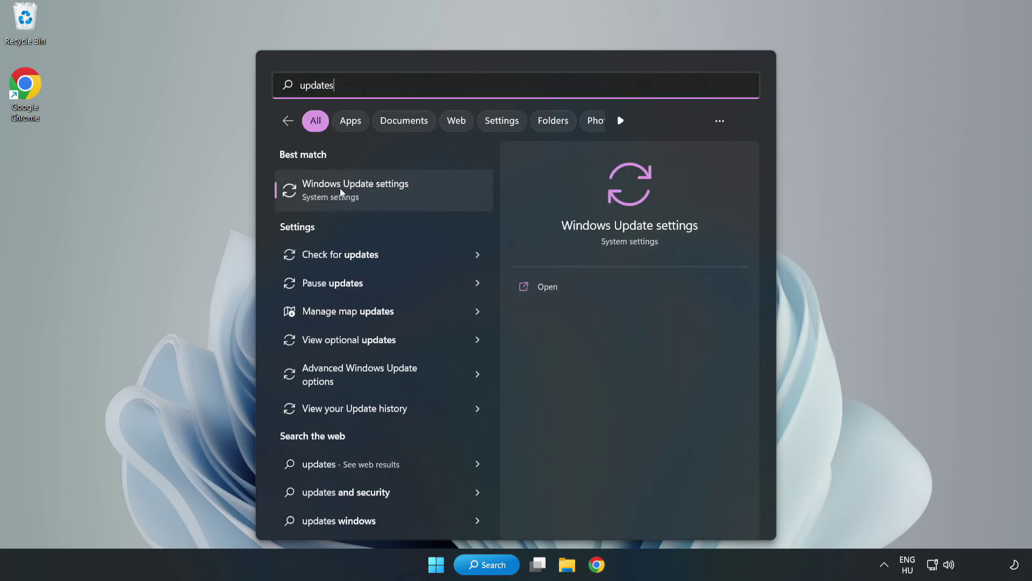
Run Check for updates in Windows Update until it reports up to date, then close Settings
click(368, 194)
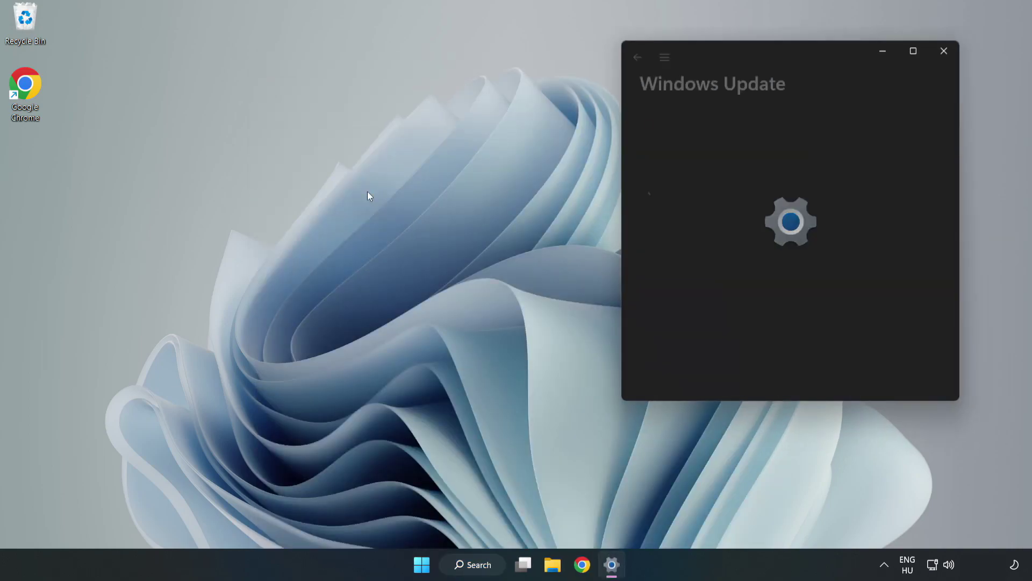
click(916, 50)
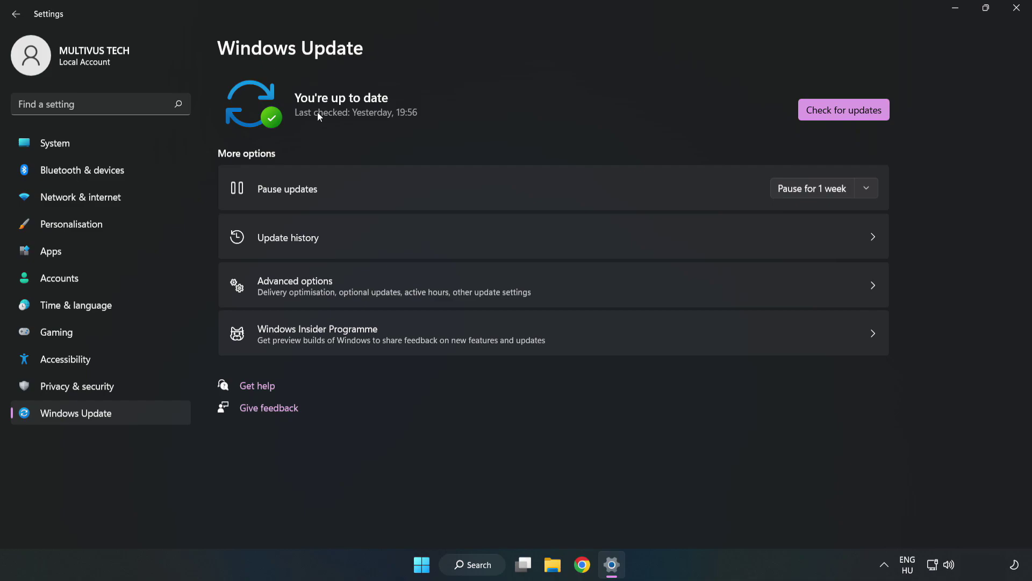
click(848, 112)
click(1017, 8)
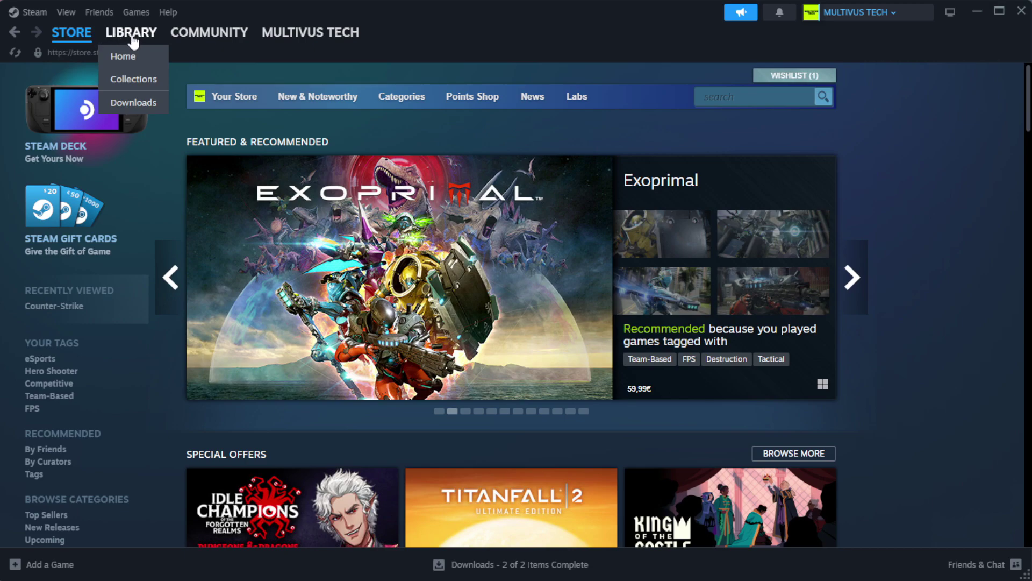
From the Steam Library, bring up Properties for YOUR NOT WORKING GAME
click(148, 56)
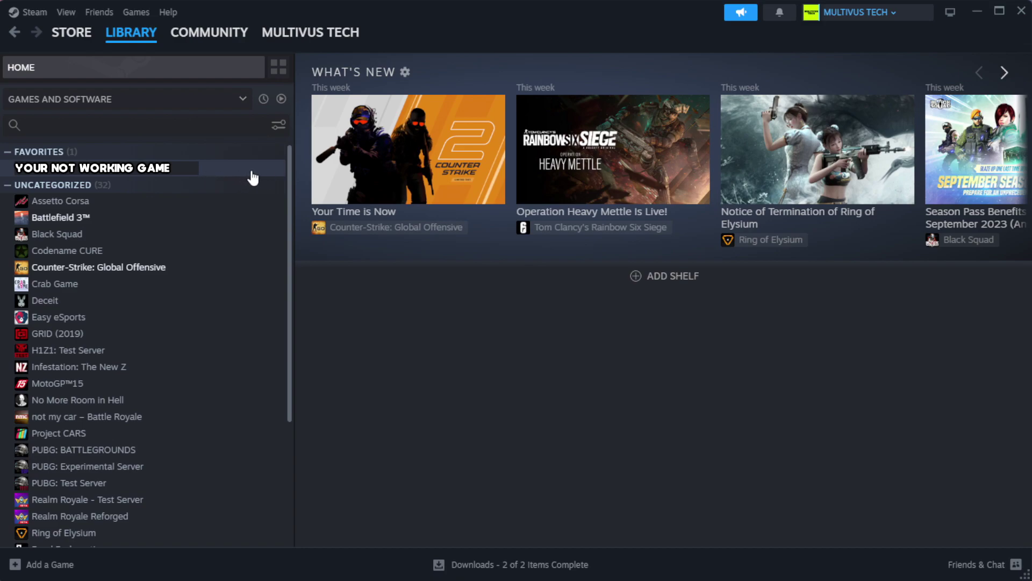
right_click(254, 170)
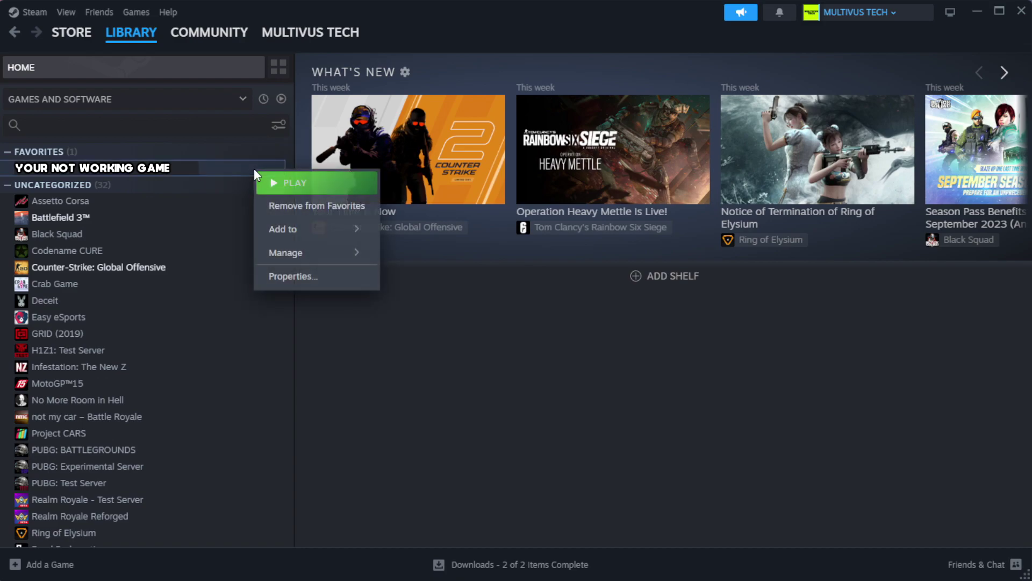
click(326, 282)
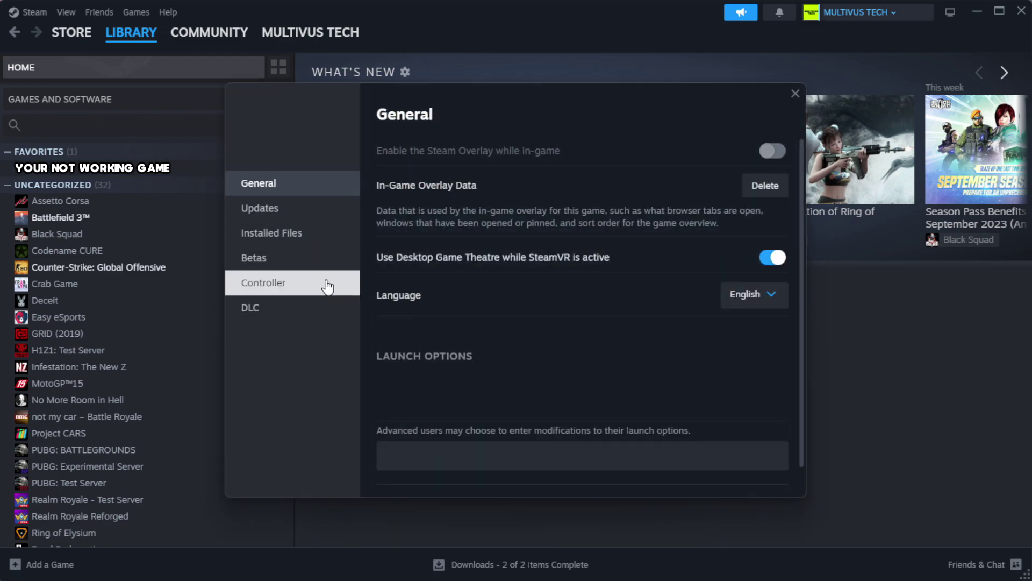
Verify integrity of the game's files from Installed Files, validating all 1039 files
click(339, 246)
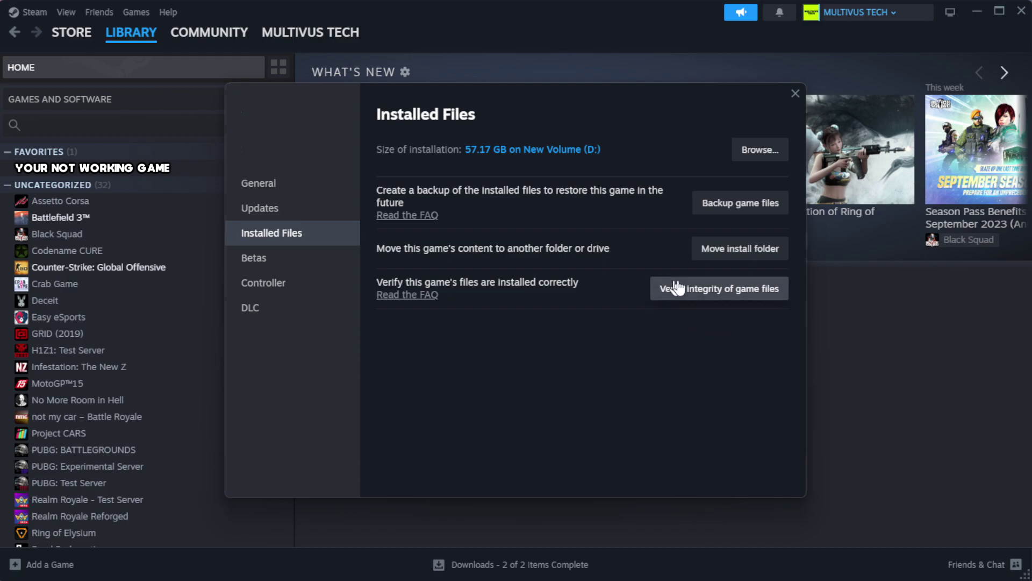
click(724, 293)
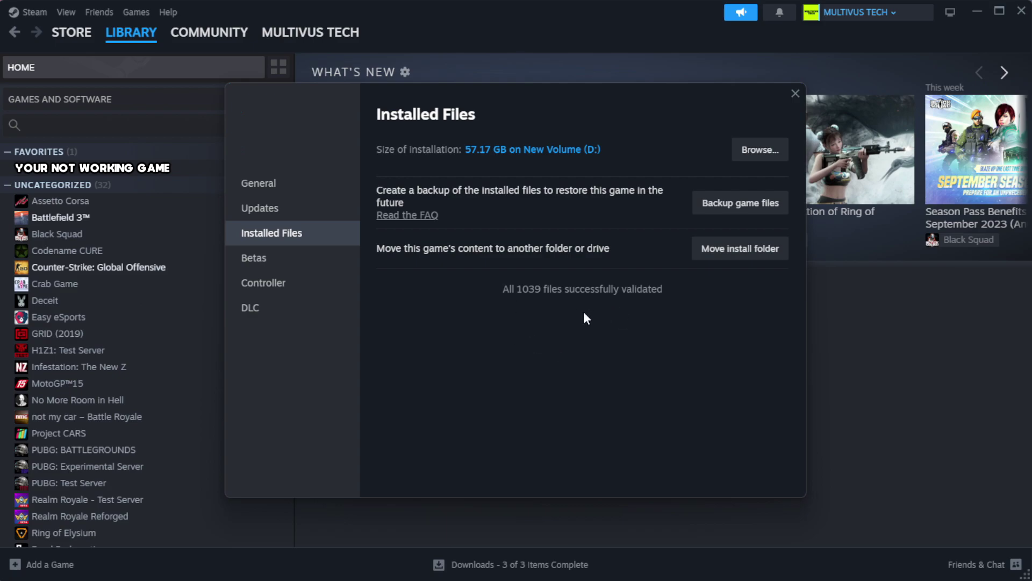
Browse to the game's install folder and show the YOUR NOT WORKING GAME shortcut's Properties
click(758, 151)
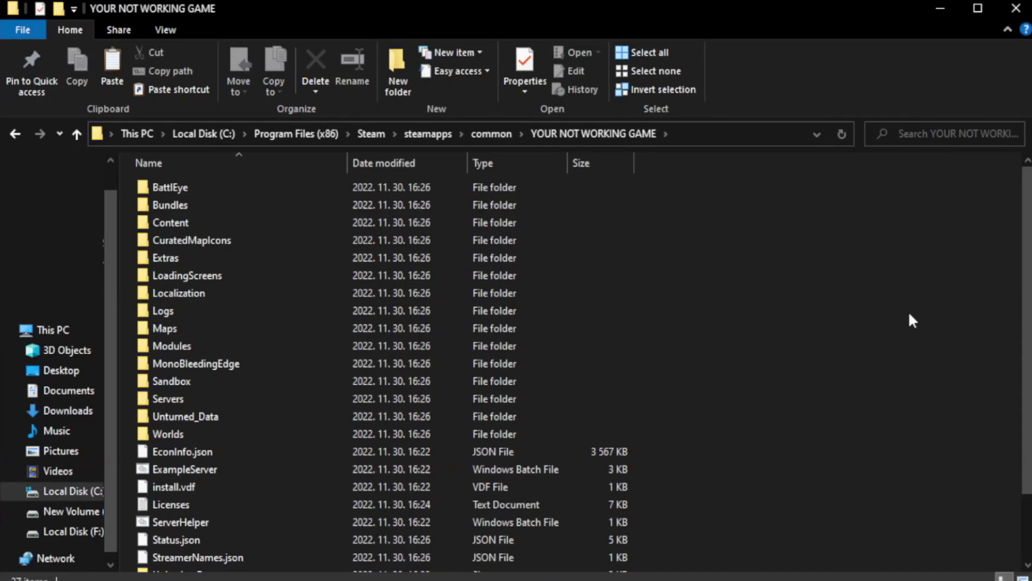
drag(1029, 289, 1031, 369)
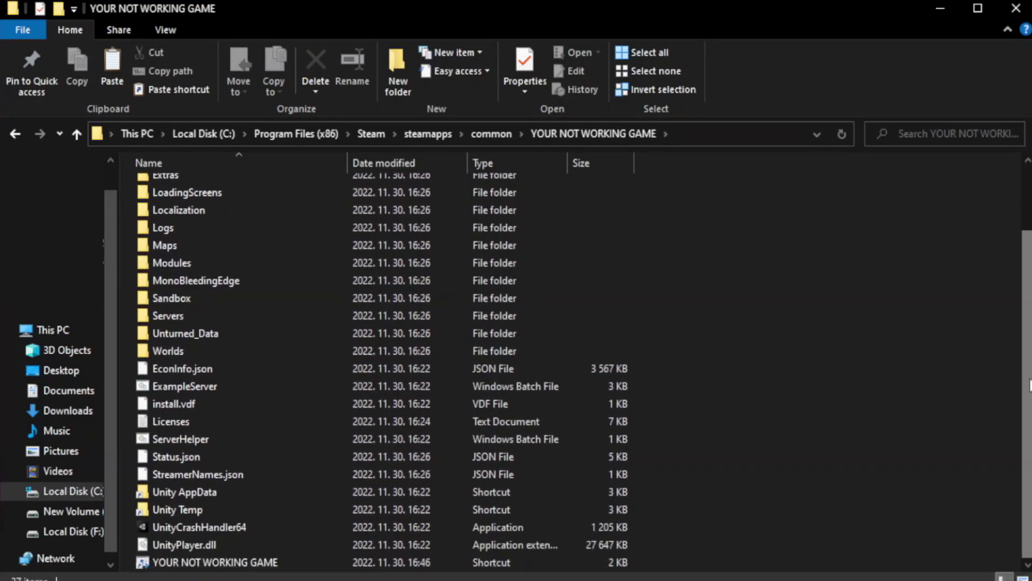
click(410, 568)
key(ctrl+c)
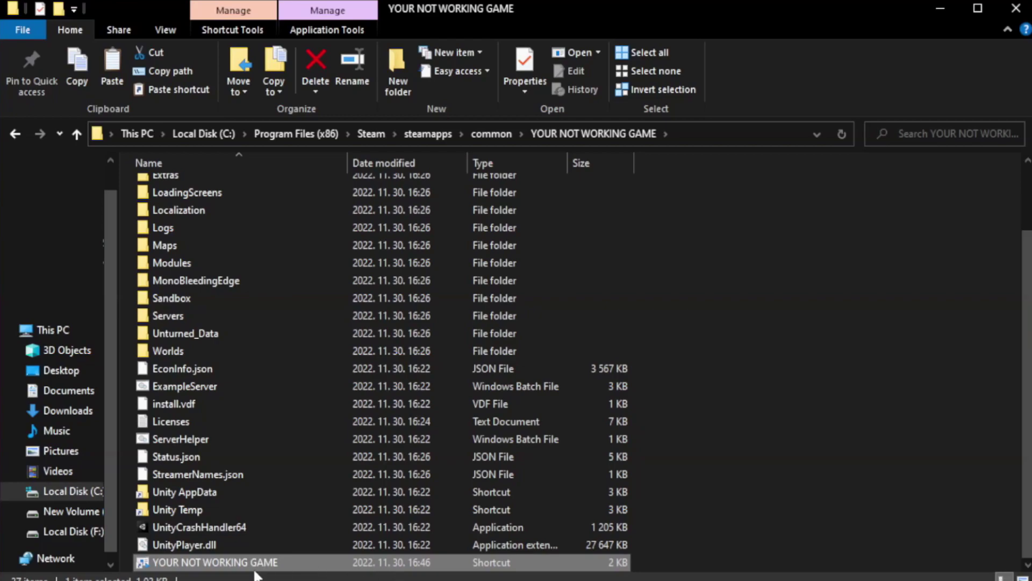
right_click(345, 559)
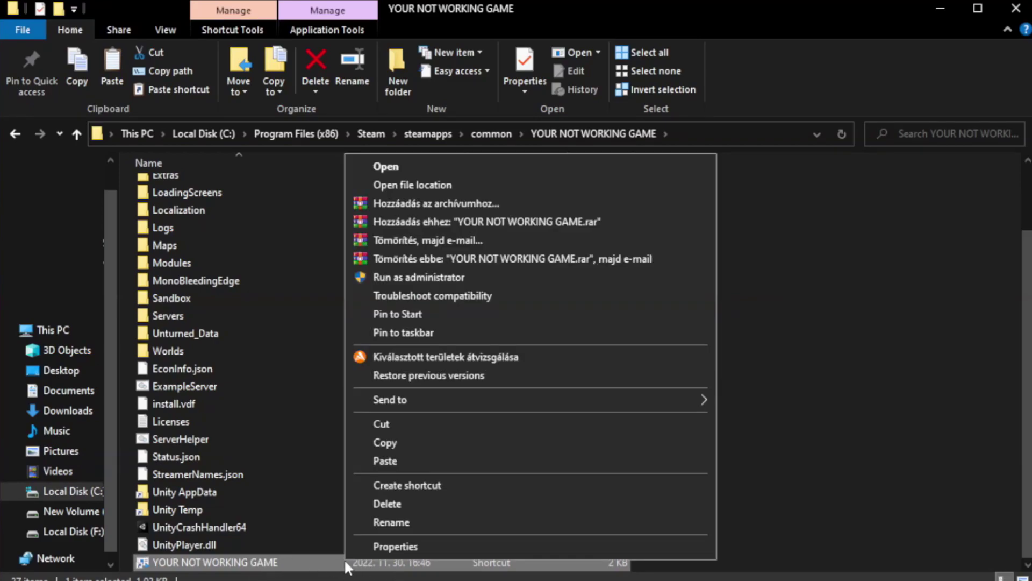
click(526, 547)
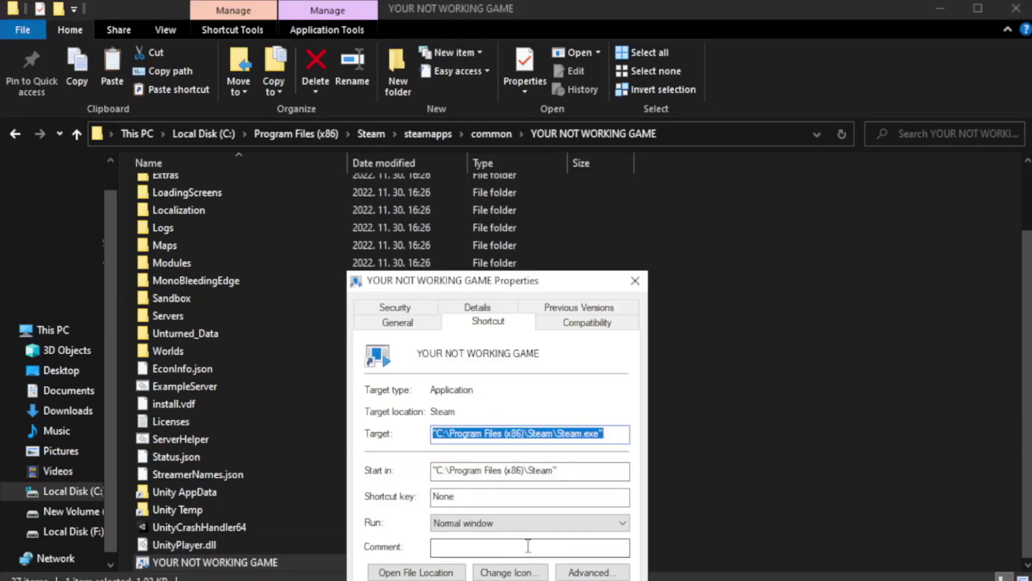
mouse_move(520, 285)
mouse_down()
mouse_move(529, 124)
mouse_move(519, 106)
mouse_up()
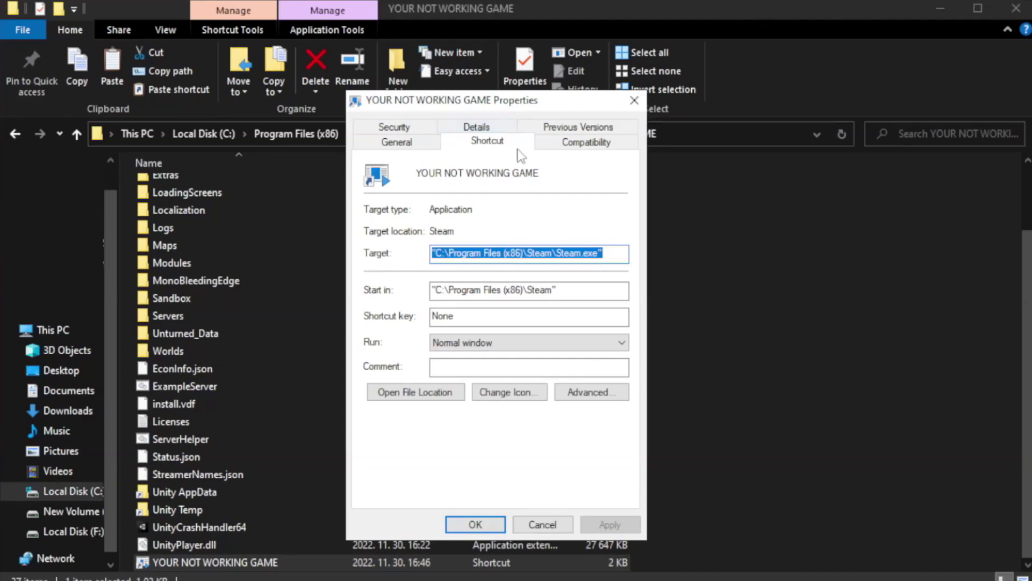
Set the shortcut to Windows 8 compatibility mode, disable fullscreen optimizations, run as administrator, and apply
click(581, 145)
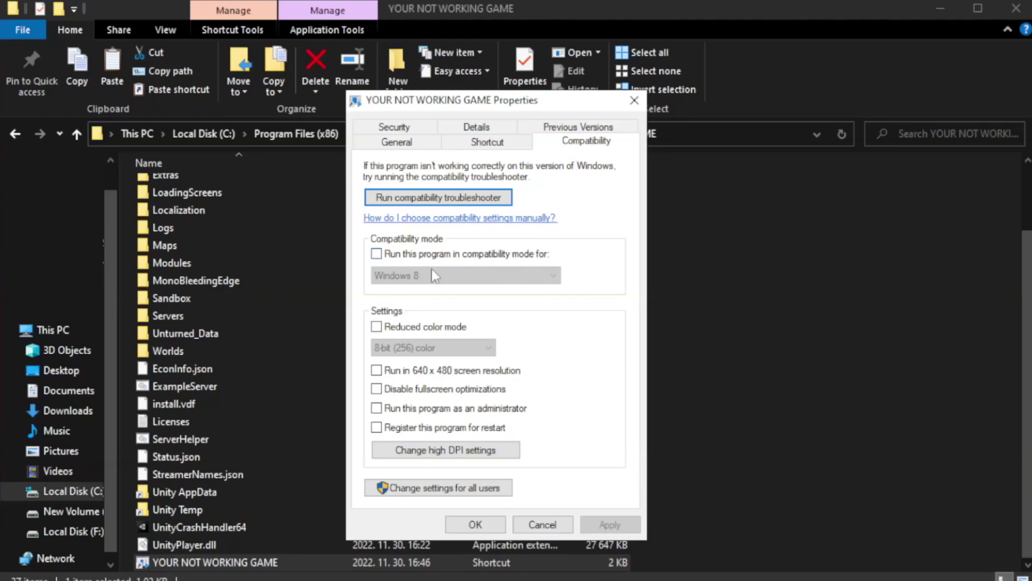
click(408, 254)
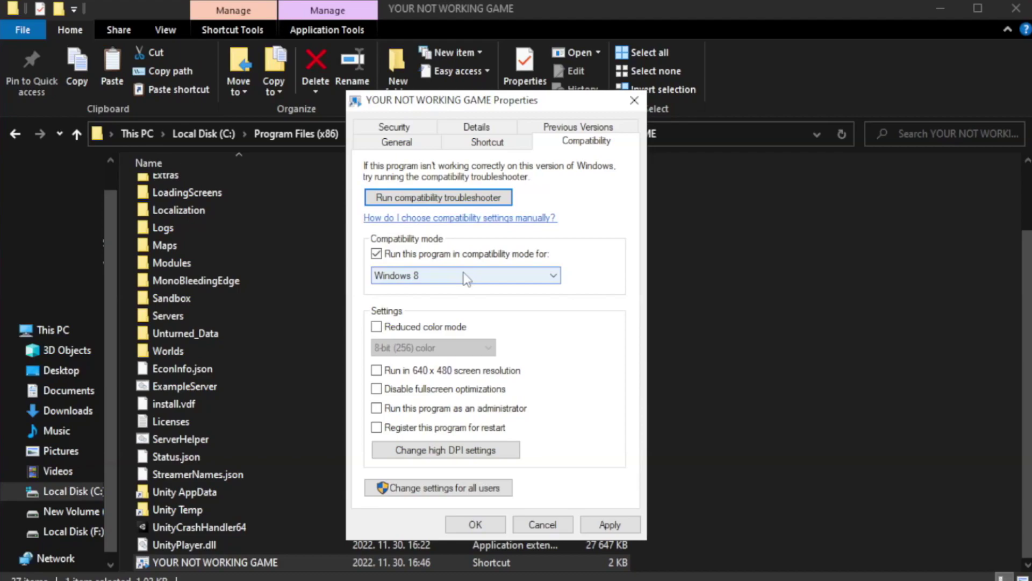
click(413, 274)
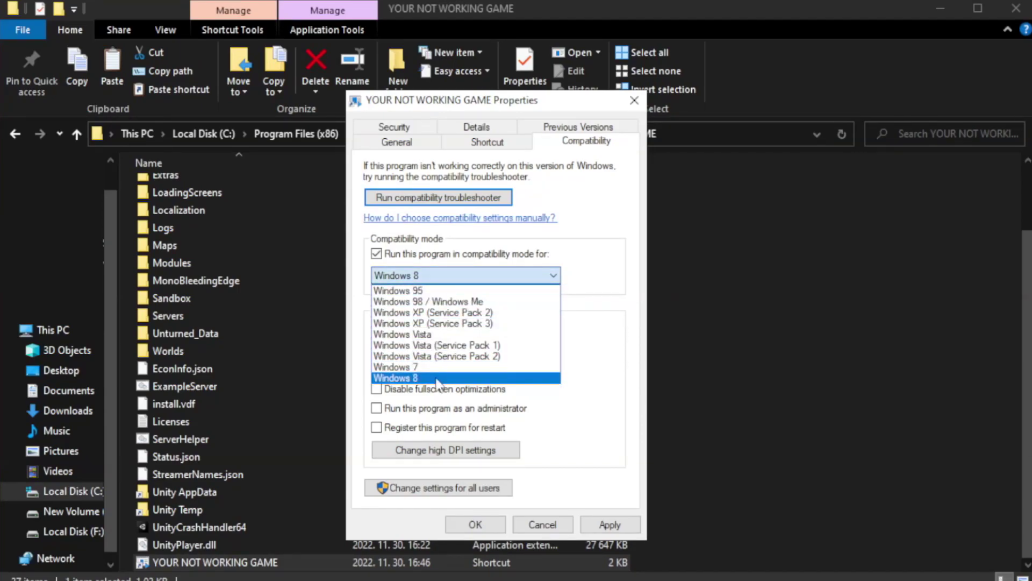
click(438, 379)
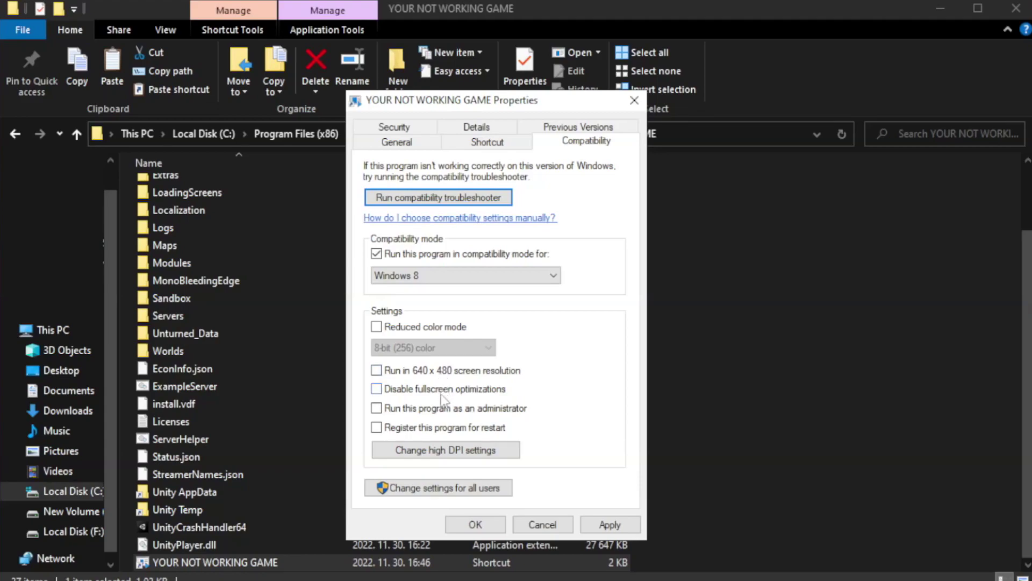
click(406, 394)
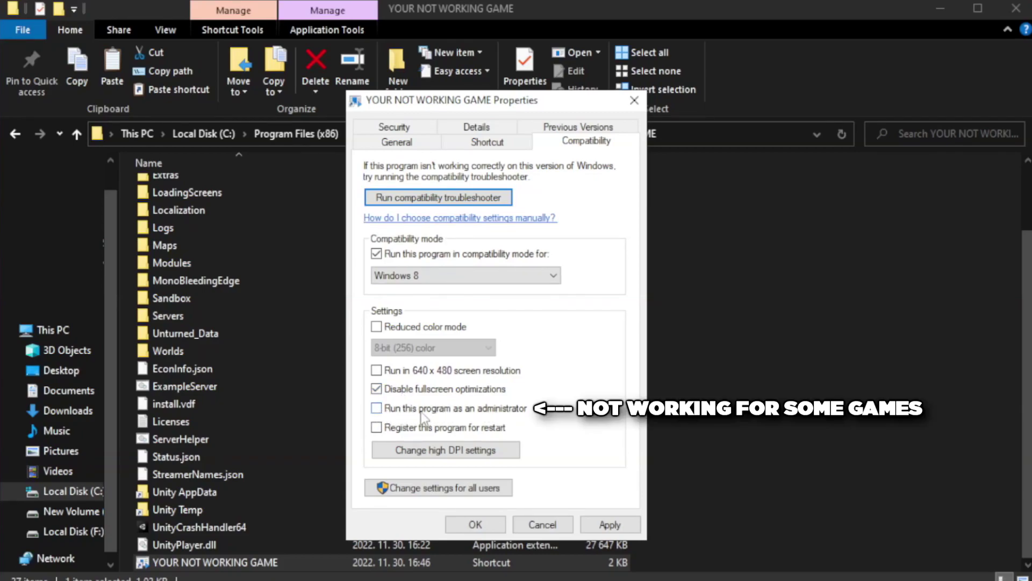
click(405, 411)
click(614, 526)
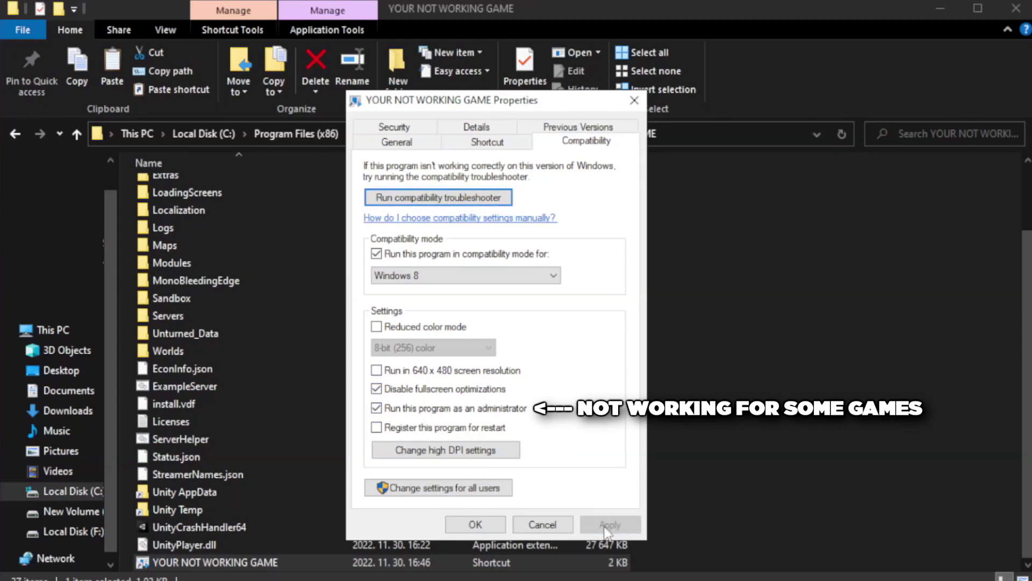
click(475, 525)
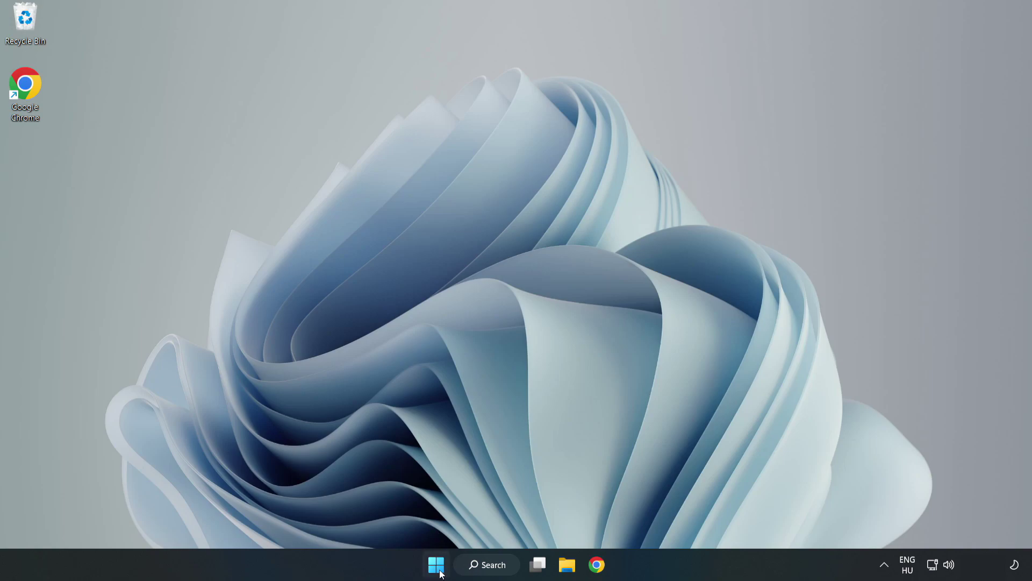
Launch Task Manager from the taskbar tools menu and show its Startup apps list
right_click(436, 565)
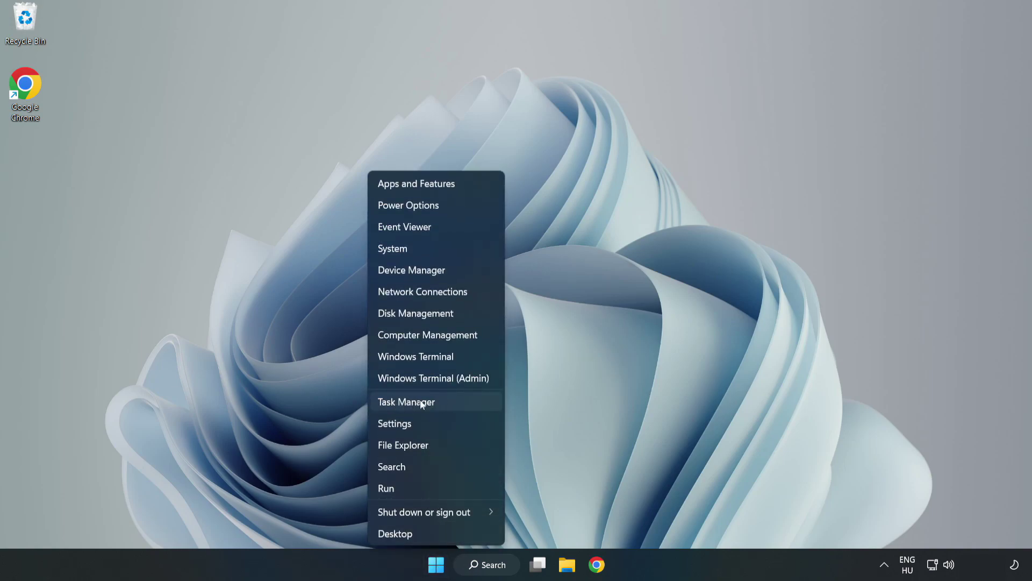
click(434, 401)
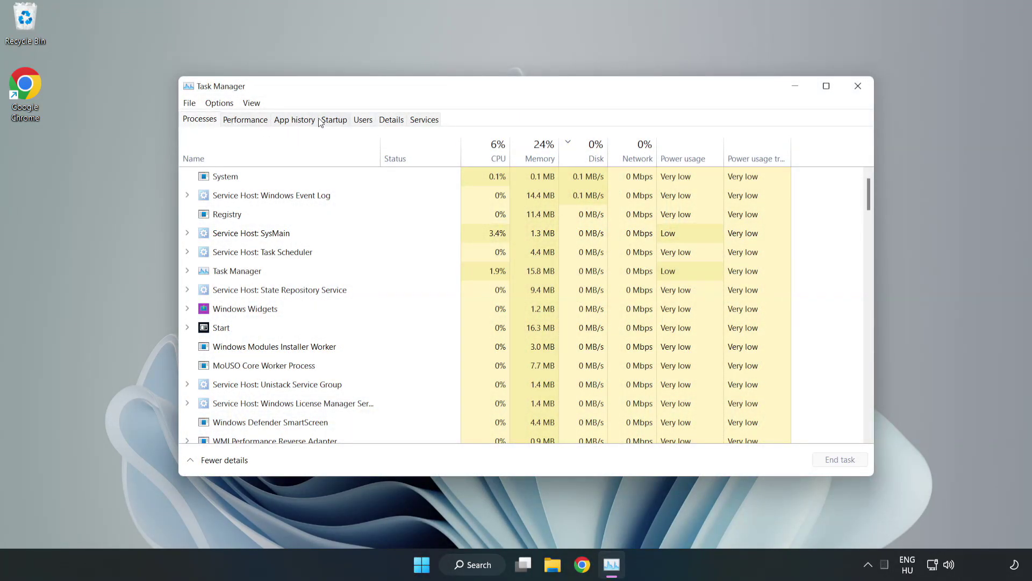
click(334, 121)
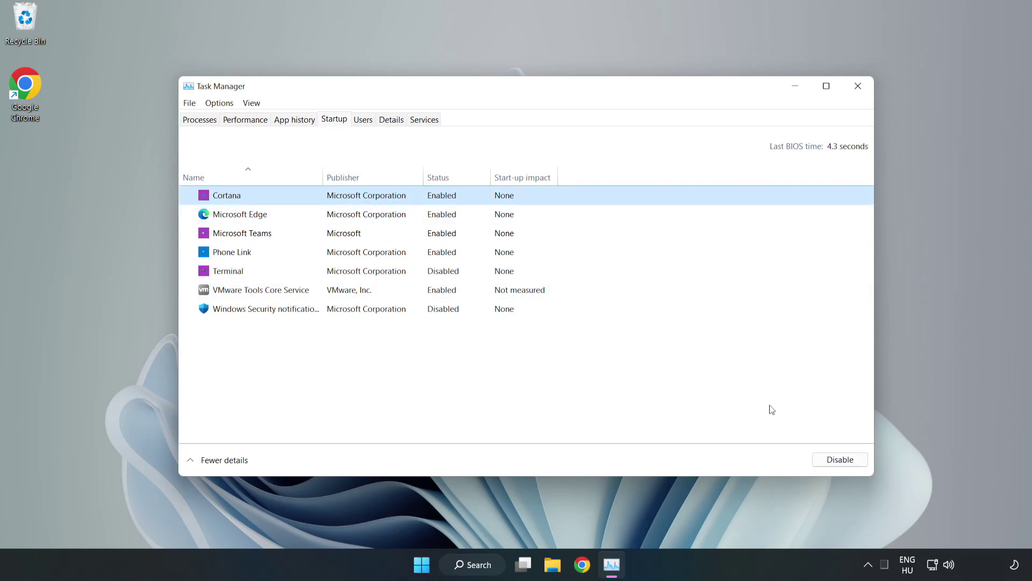
Disable Cortana, Microsoft Edge, Microsoft Teams and Phone Link at startup
click(824, 459)
click(459, 220)
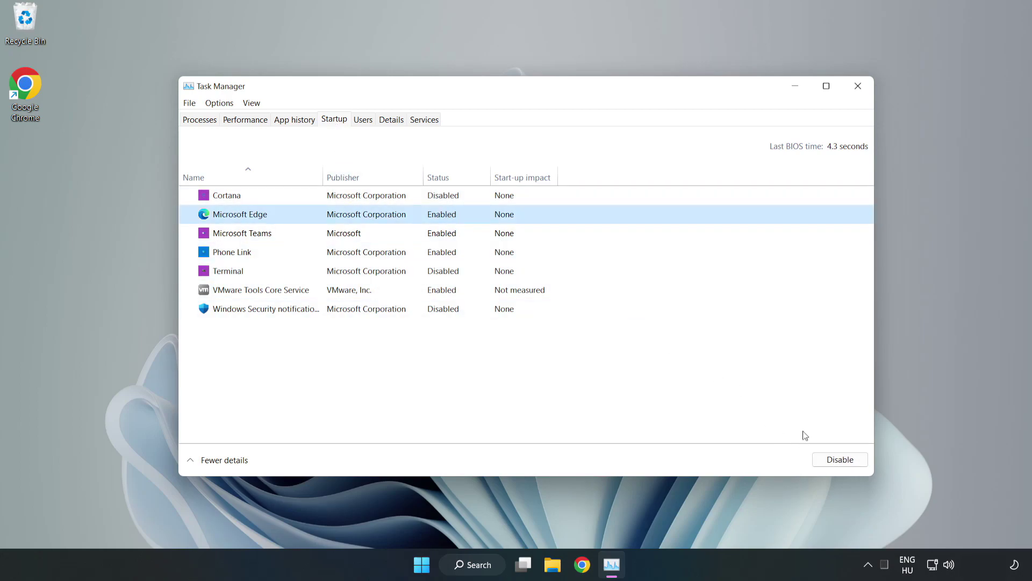
click(834, 459)
click(353, 234)
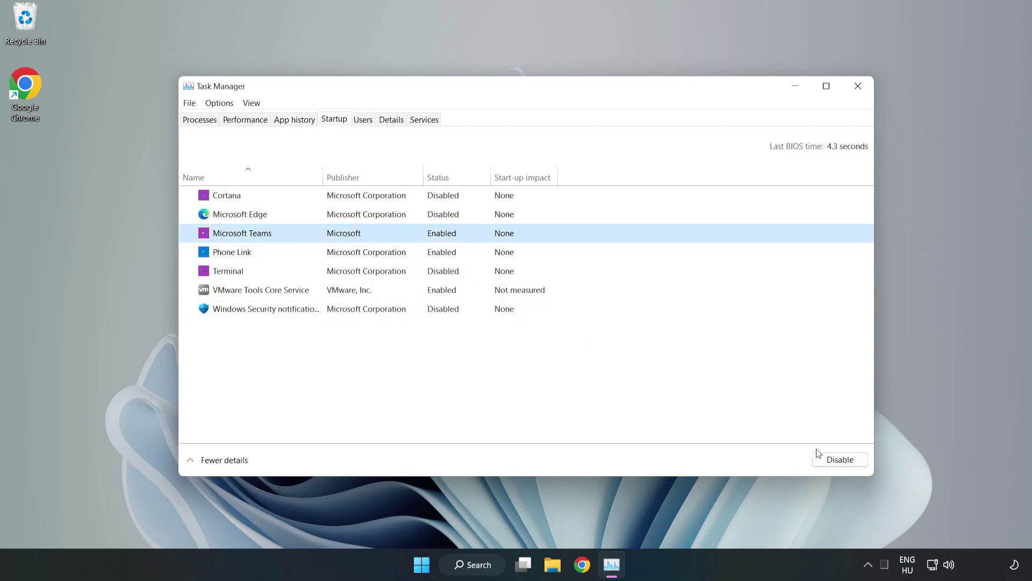
click(817, 454)
click(347, 256)
click(843, 462)
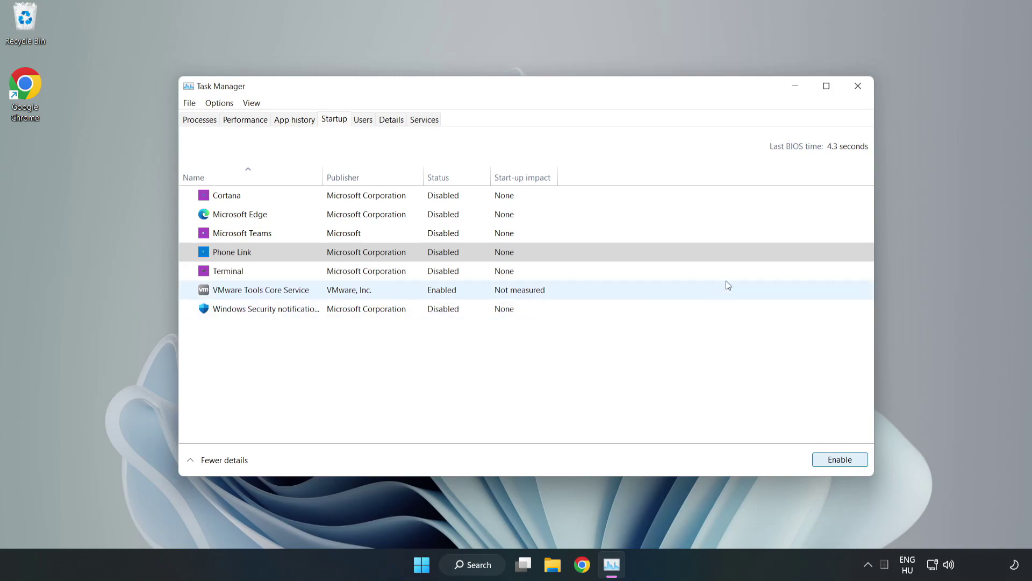
Close Task Manager and launch Windows Security via a search for "security"
click(859, 87)
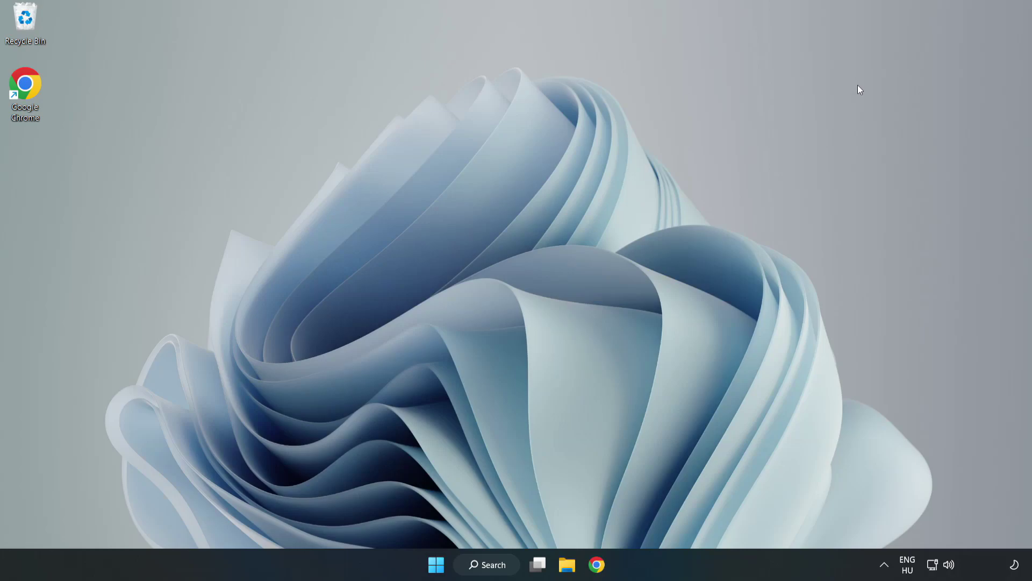
click(488, 565)
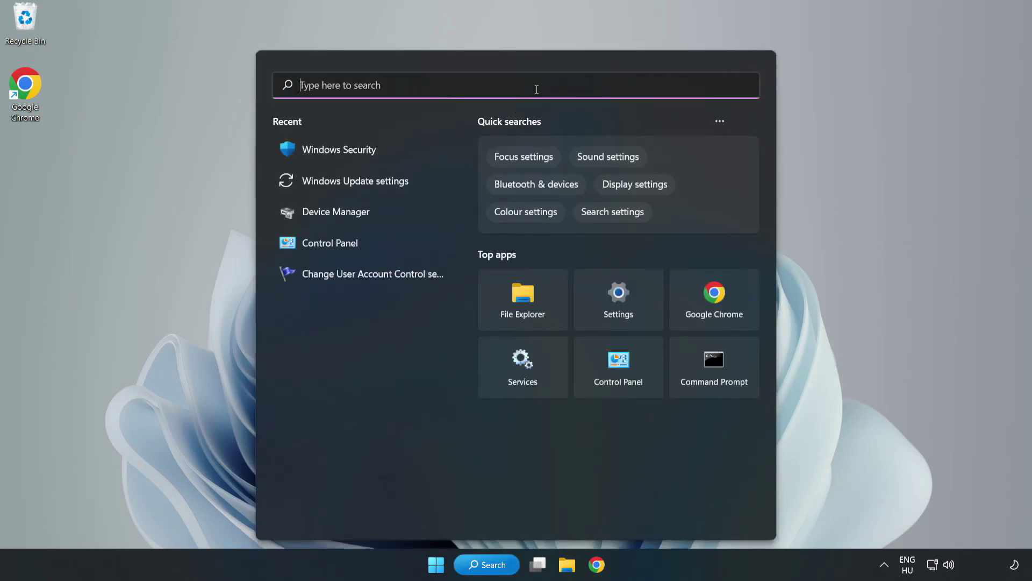
text(secu)
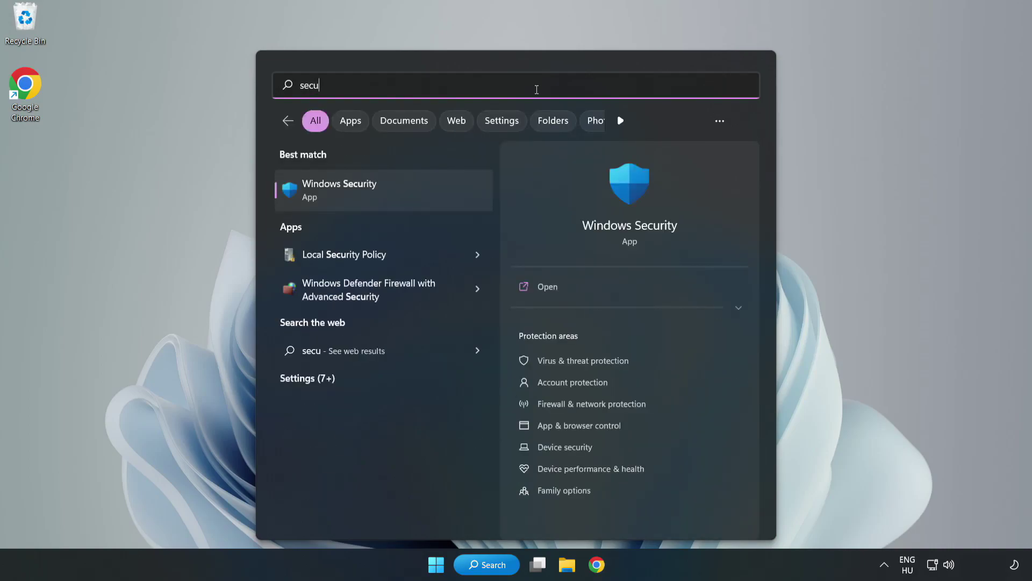
text(rity)
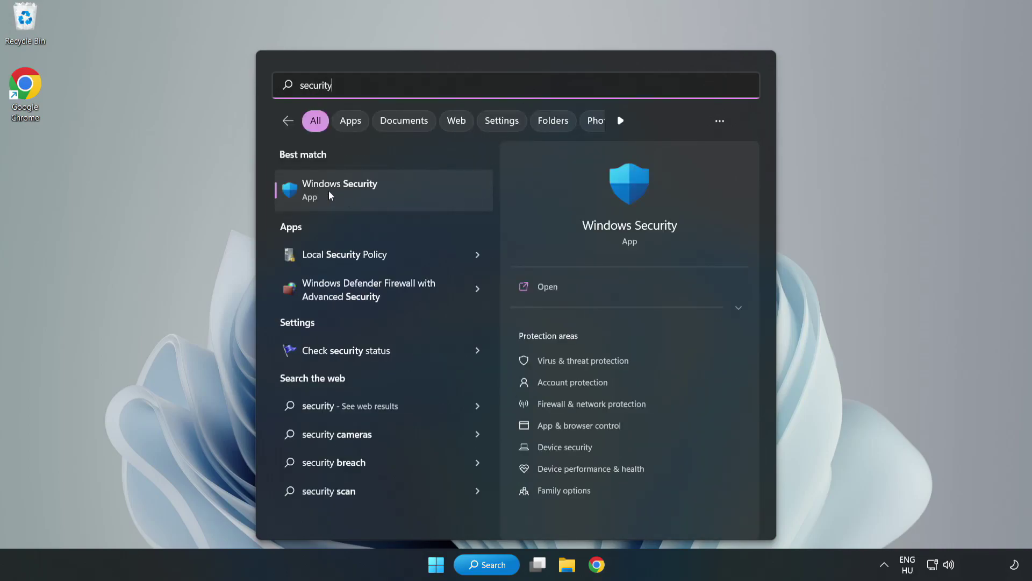
click(374, 195)
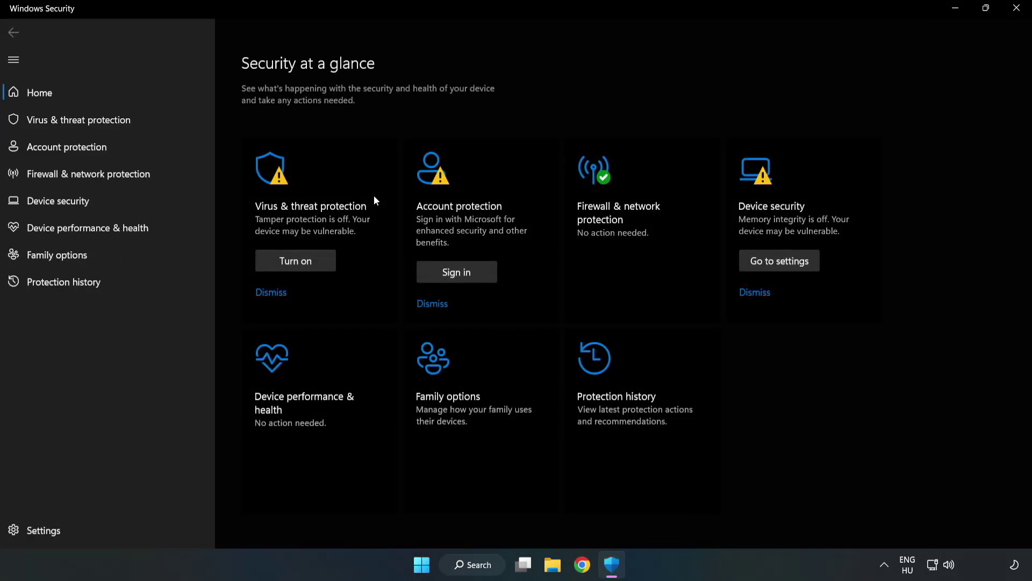
Reach the Defender antivirus Exclusions page via Virus & threat protection settings
click(67, 124)
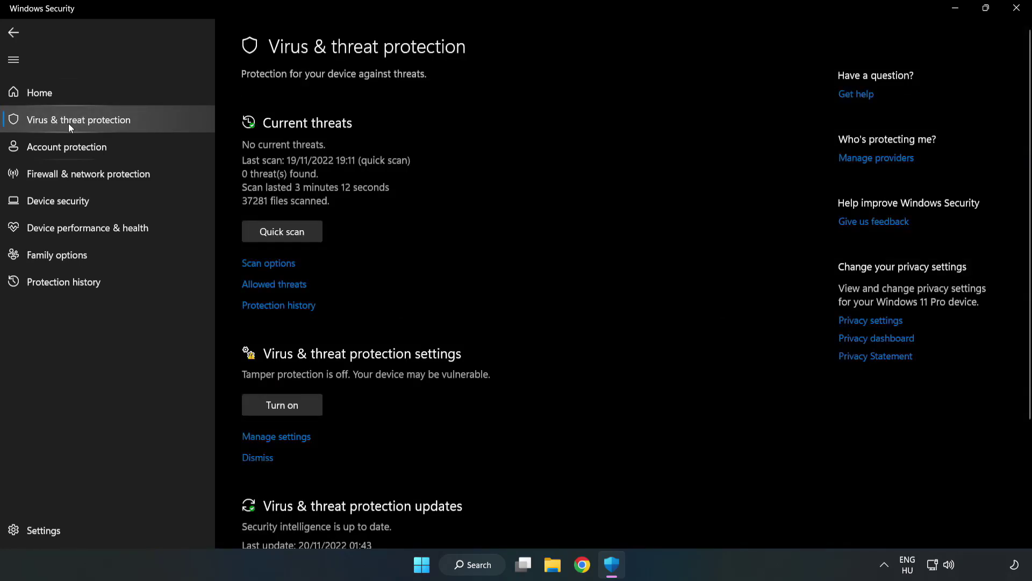
scroll(539, 211, down, 3)
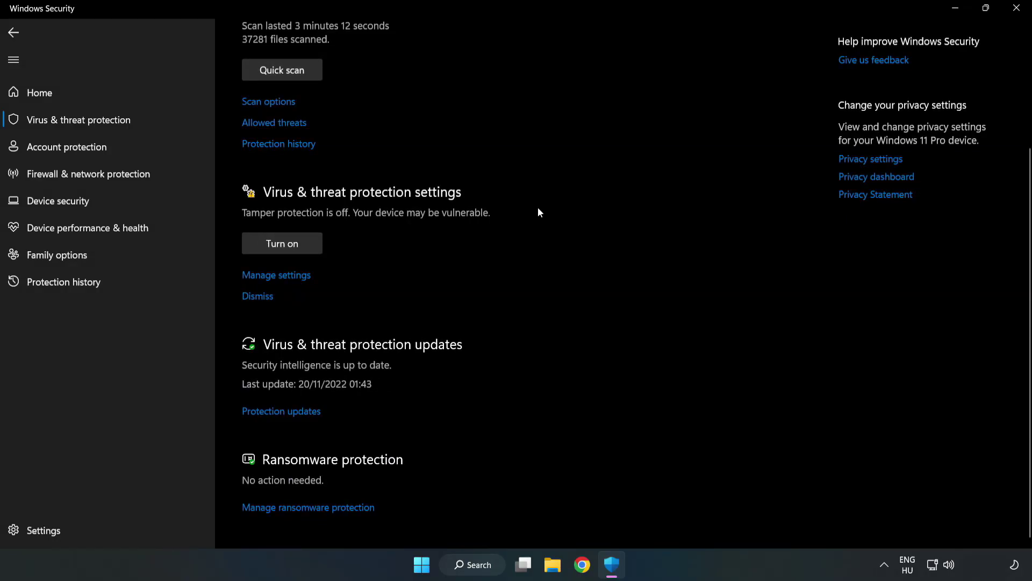
click(281, 280)
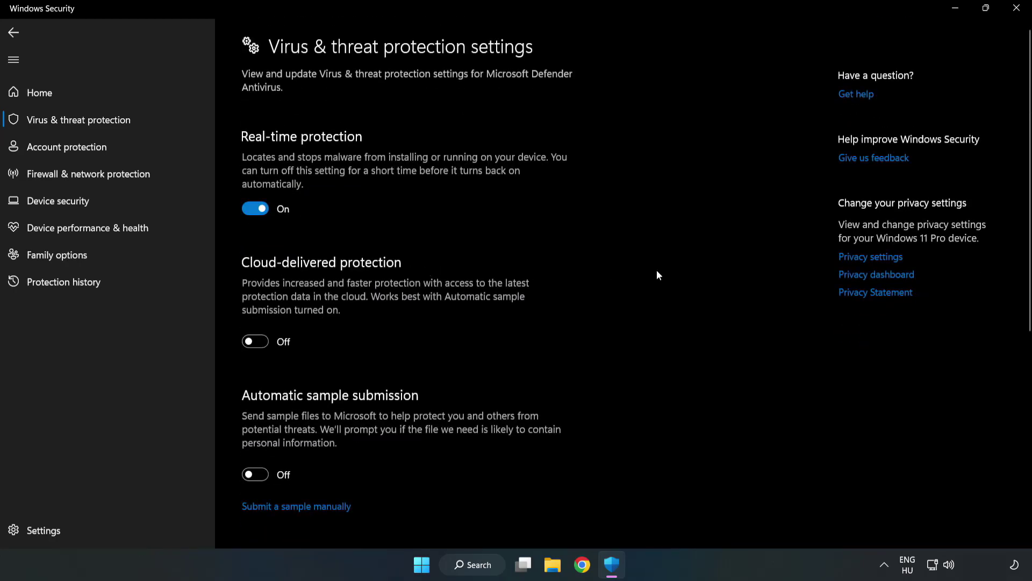
scroll(656, 276, down, 3)
scroll(656, 275, down, 3)
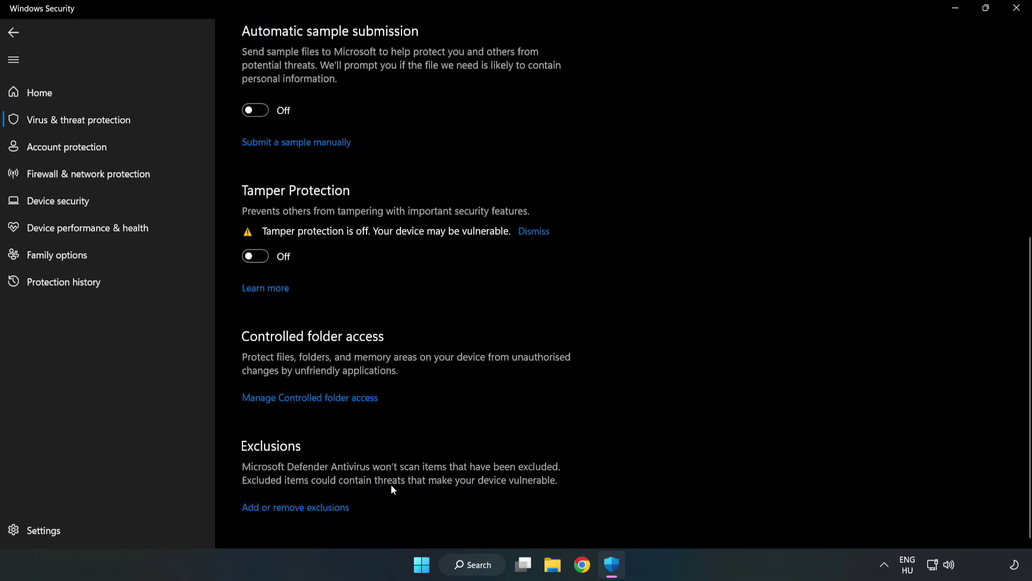
click(306, 509)
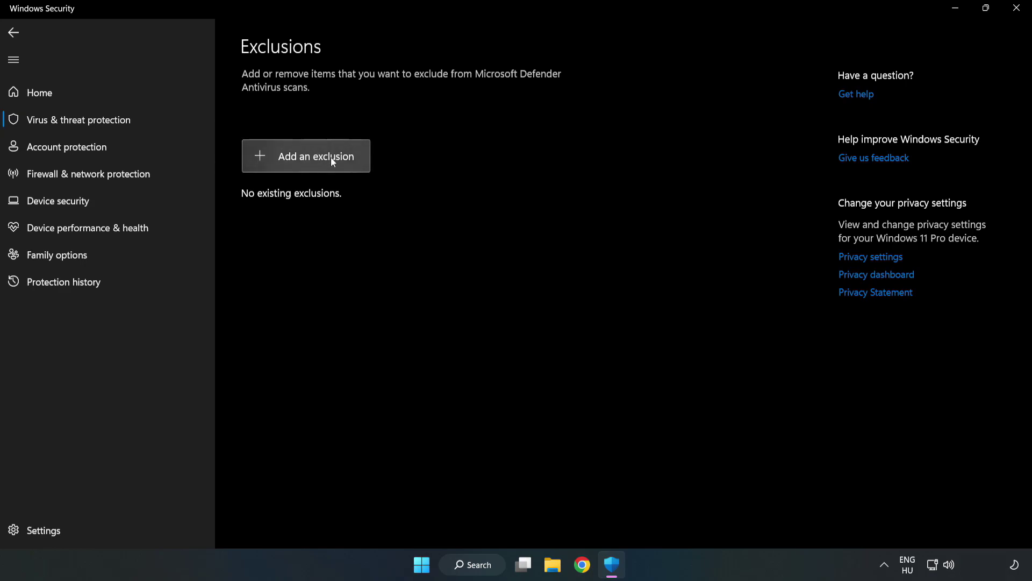
Add a File exclusion for the NOT WORKING APP shortcut in C:\Program Files (x86)\NOT WORKING APP
click(315, 159)
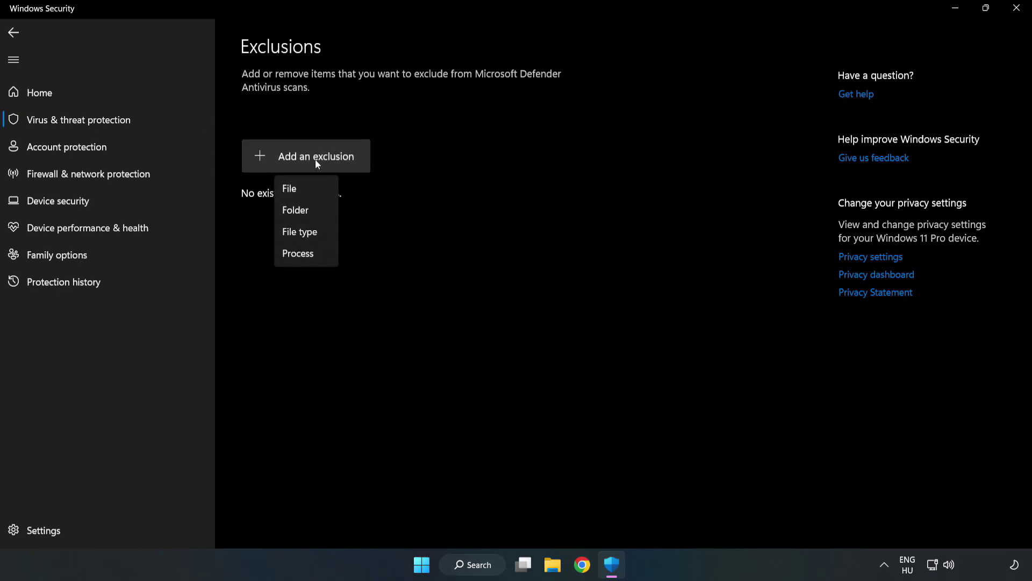
click(292, 187)
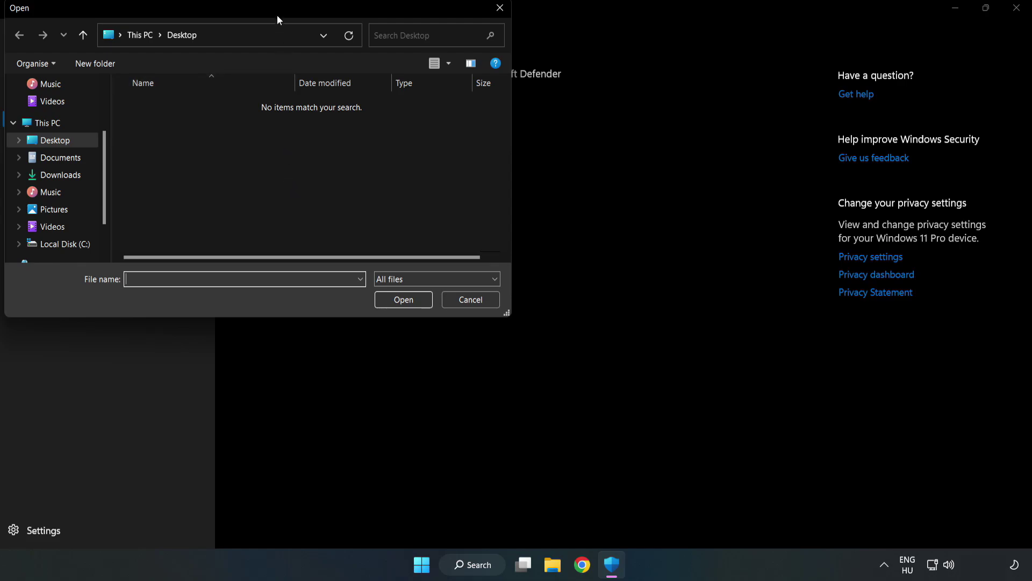
drag(277, 14, 475, 118)
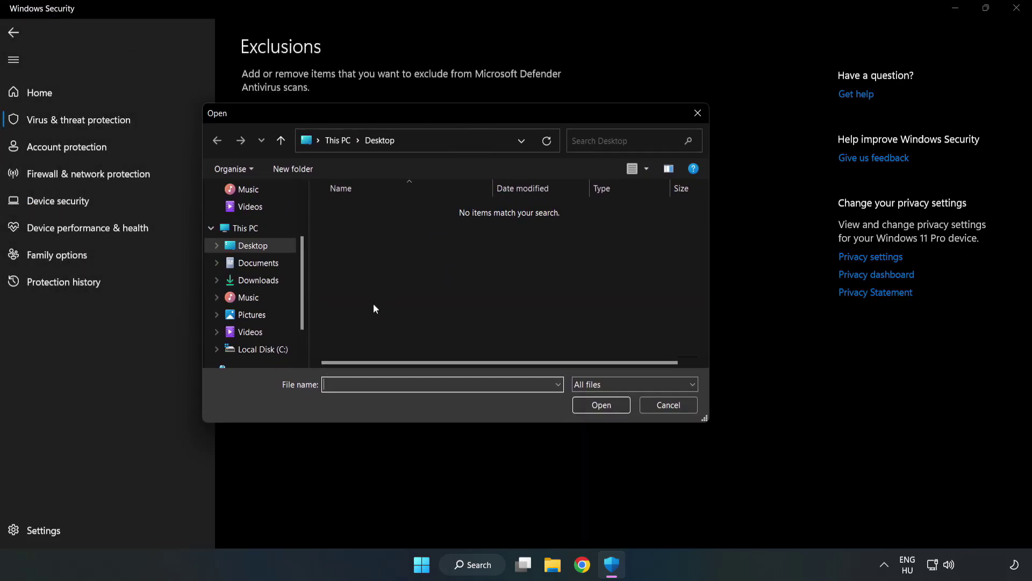
click(267, 350)
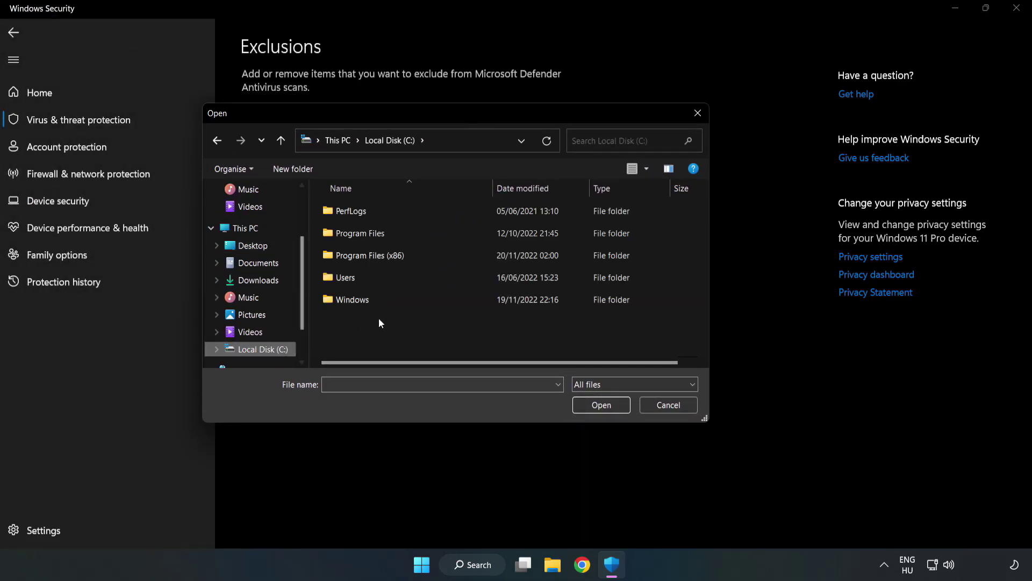
double_click(406, 257)
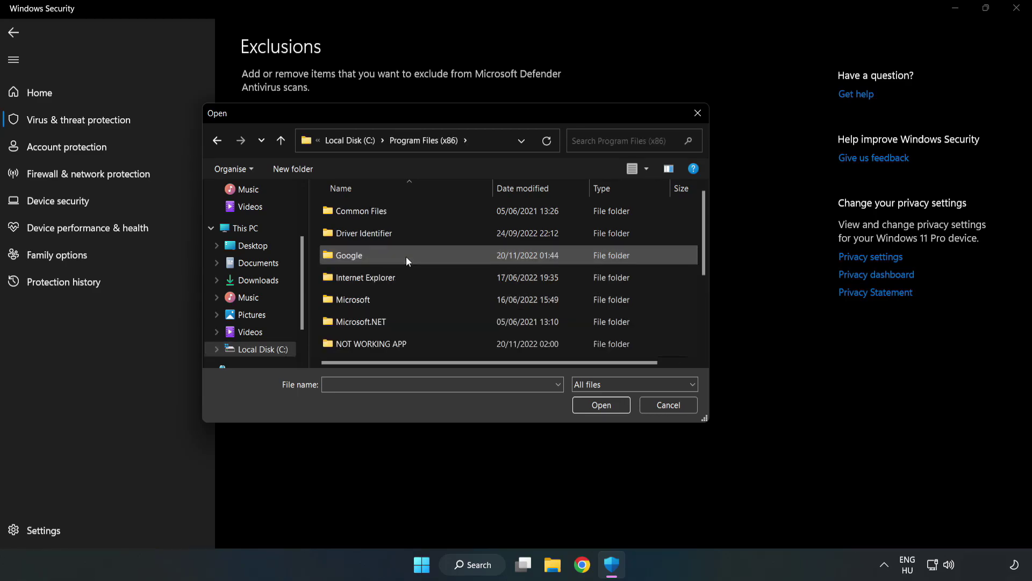
double_click(406, 341)
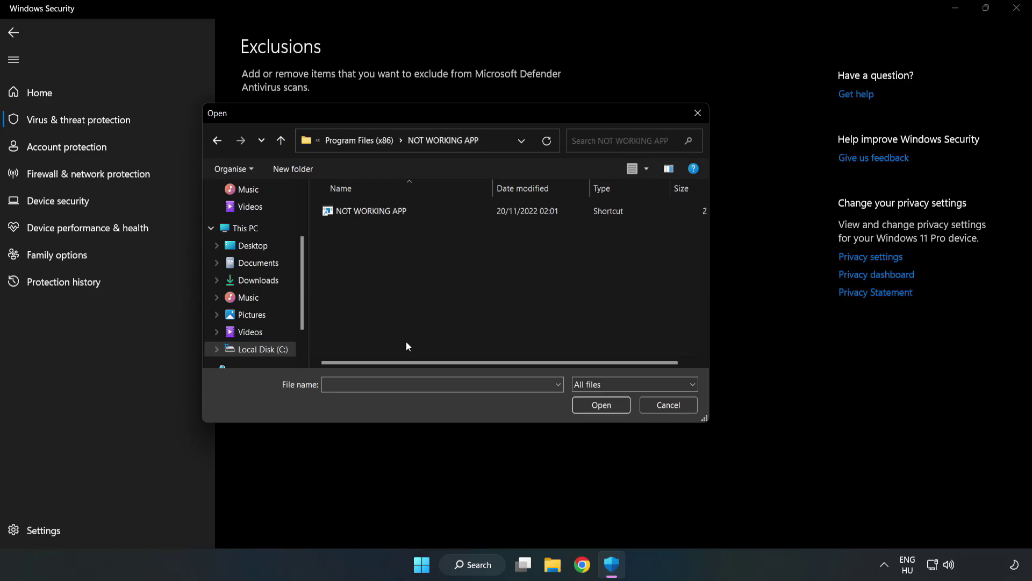
click(363, 210)
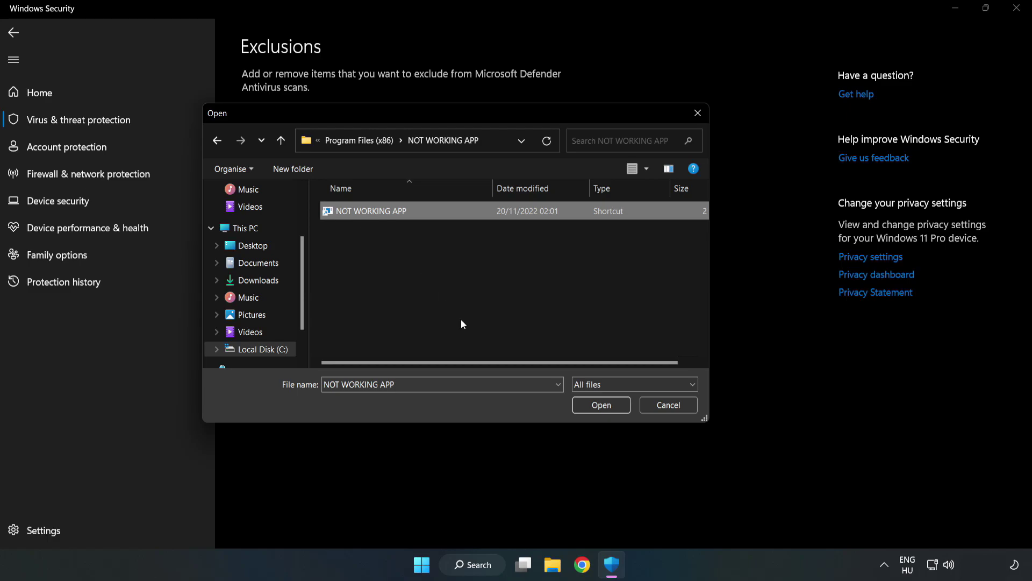
click(601, 406)
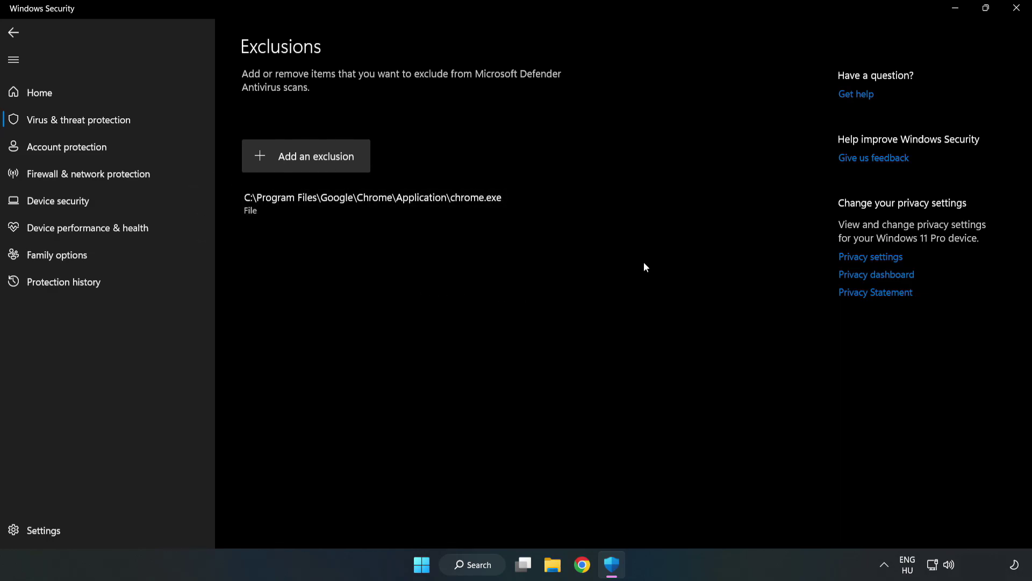
Close Windows Security, returning to the desktop
click(1016, 13)
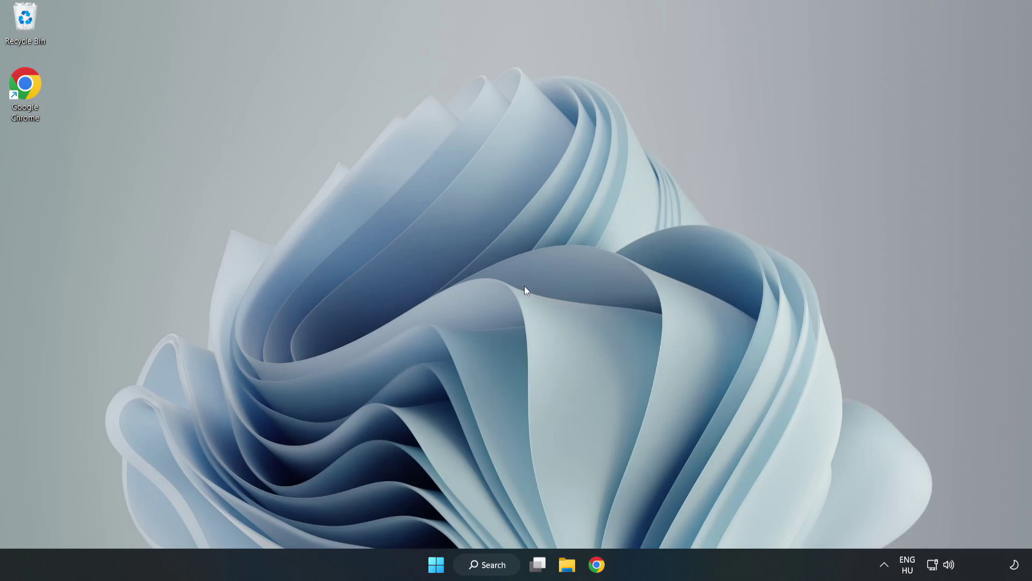
Show the Start menu's Sleep, Shut down and Restart power options
click(435, 564)
click(684, 519)
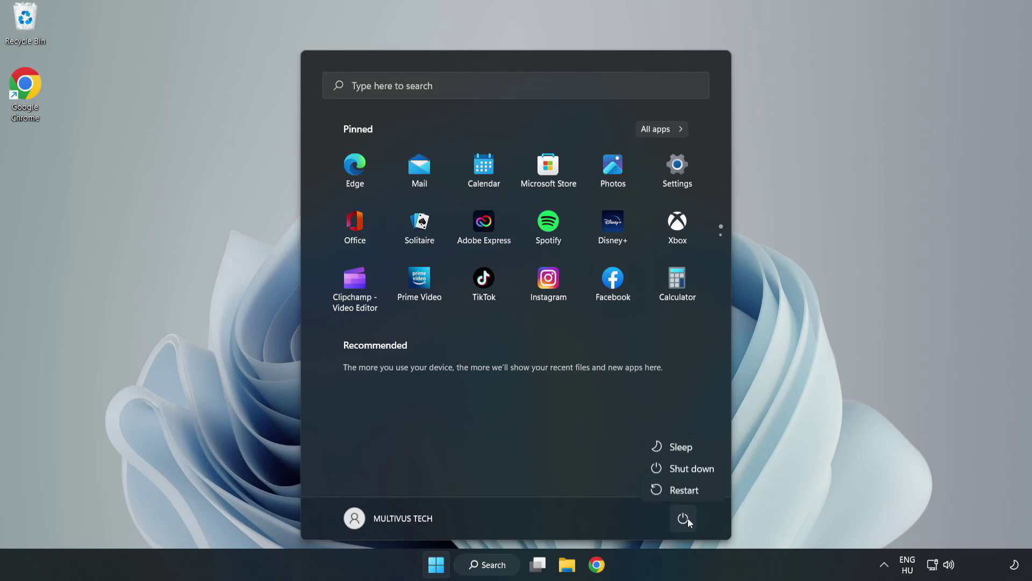